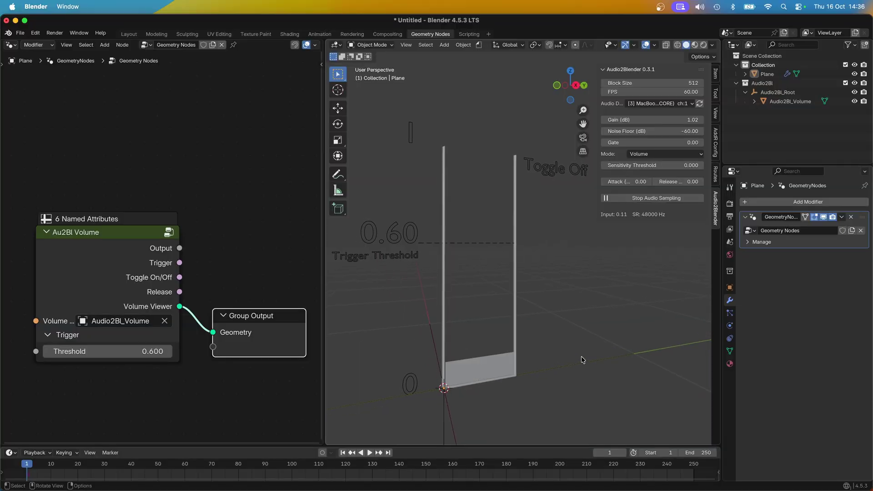
scroll(581, 357, down, 2)
scroll(581, 358, up, 1)
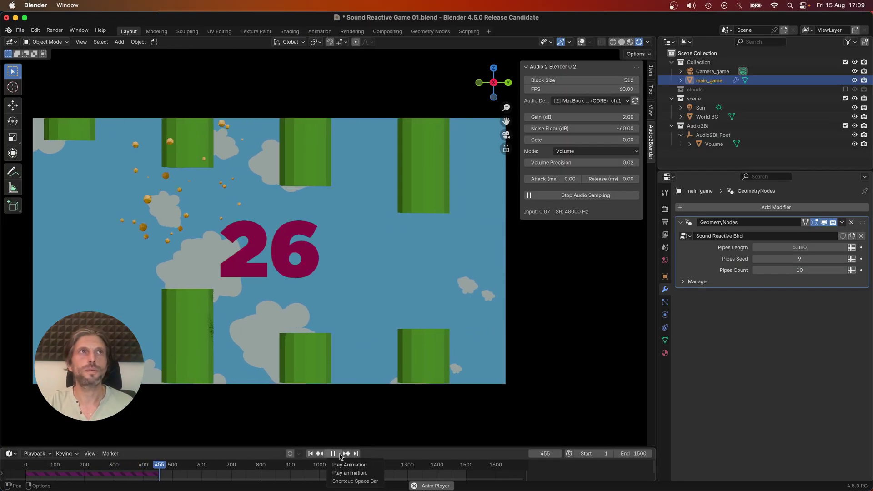
- Switch the Audio2Blender mode to FFT Log and start audio sampling
click(609, 166)
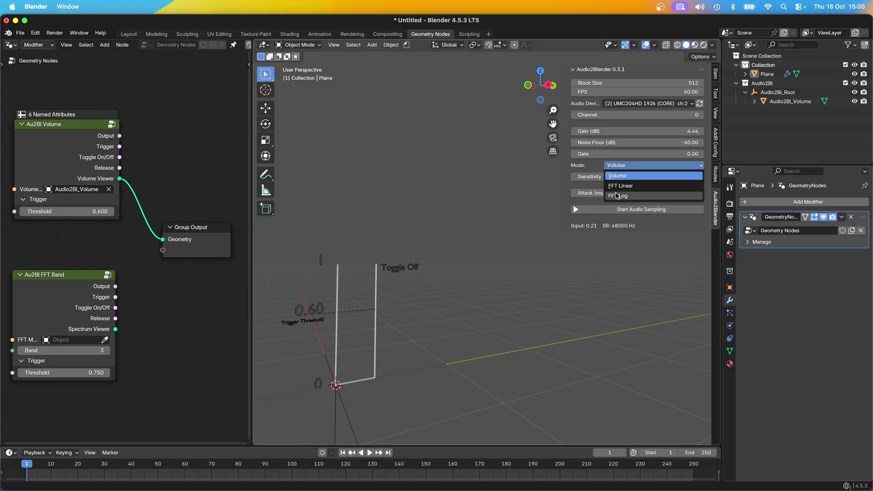
click(617, 196)
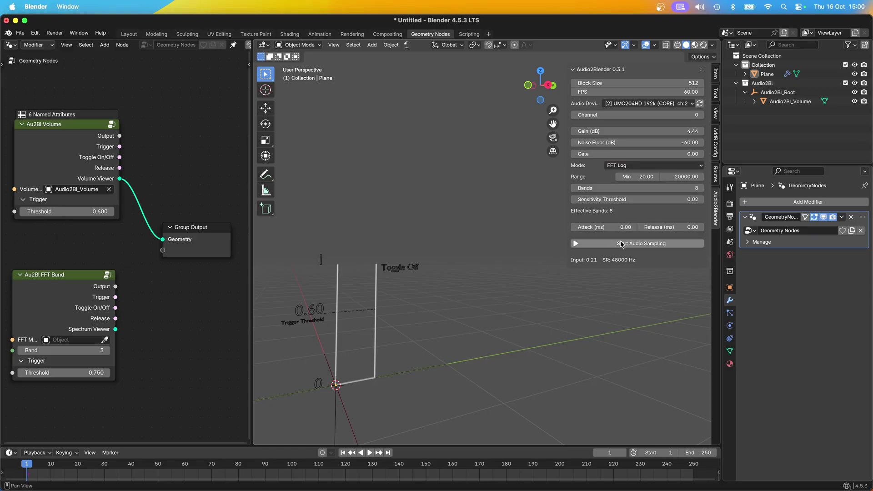
click(622, 244)
- Assign Audio2Bl_FFT as the Au2Bl FFT Band node's object and connect its Spectrum Viewer output to the Group Output geometry
click(80, 340)
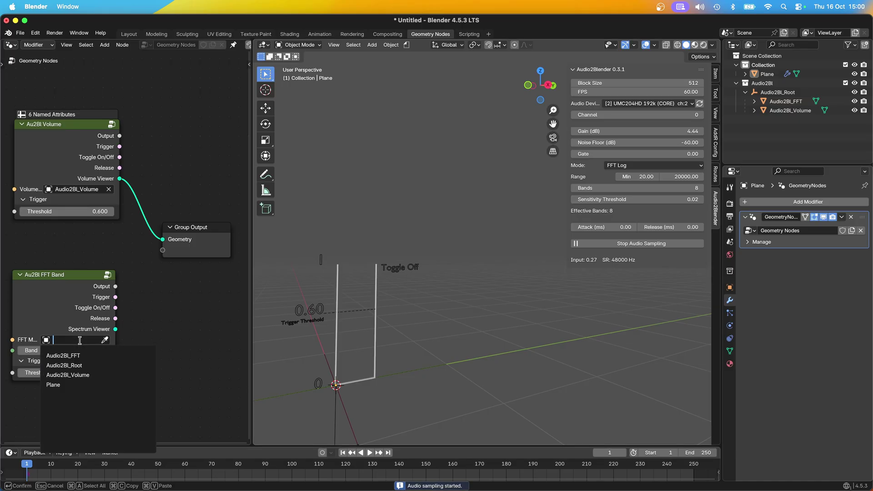
click(64, 356)
drag(115, 329, 163, 239)
- Set the FFT analysis to 16 bands and its maximum frequency range to 10000
click(677, 188)
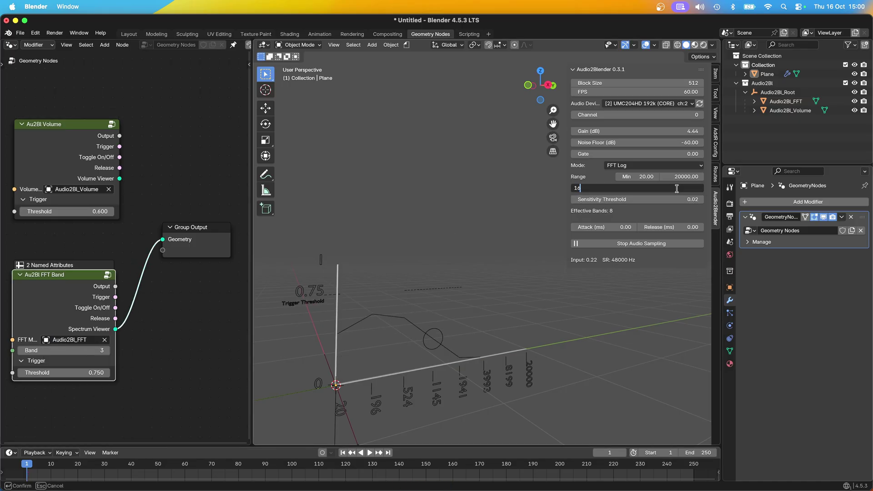
text(16)
key(Return)
click(667, 176)
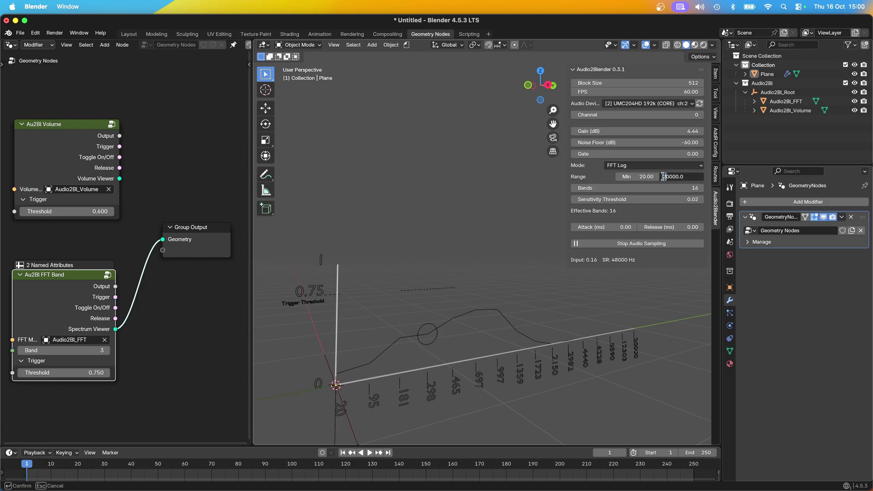
text(10000)
key(Return)
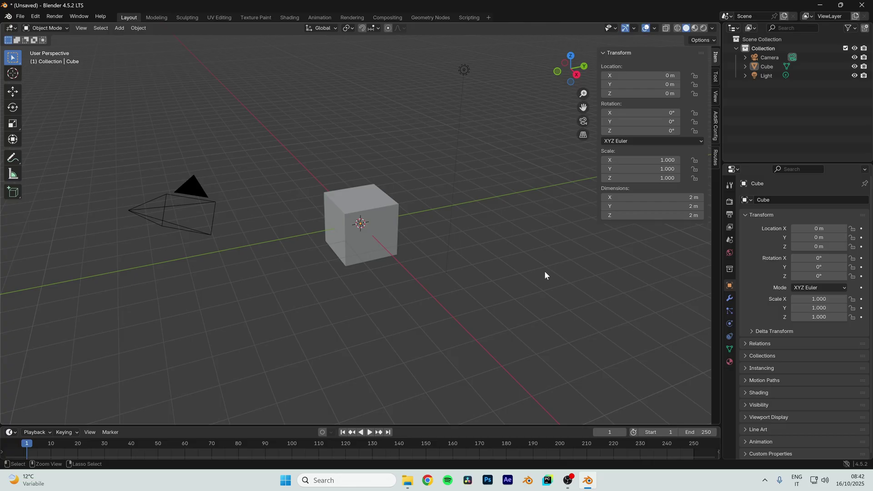
- Install the audio2bl_modules.zip extension from disk into the User Default repository with the add-on enabled
key(ctrl+comma)
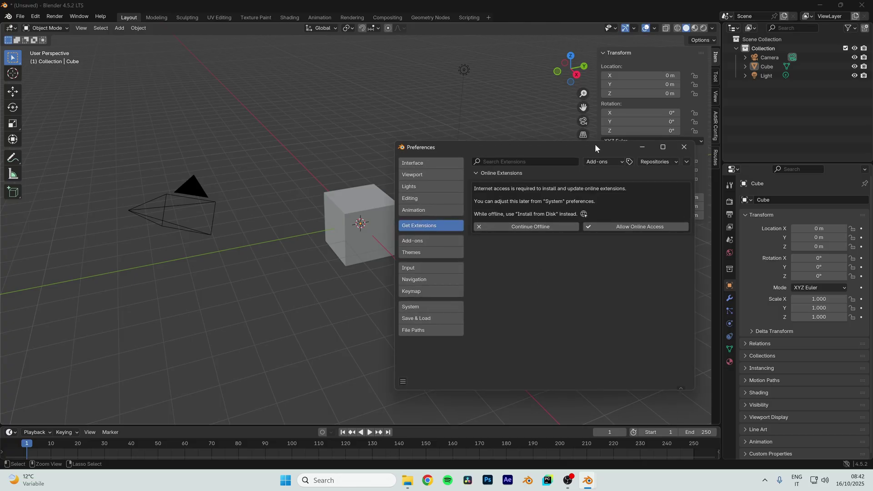
drag(595, 143, 216, 170)
click(308, 189)
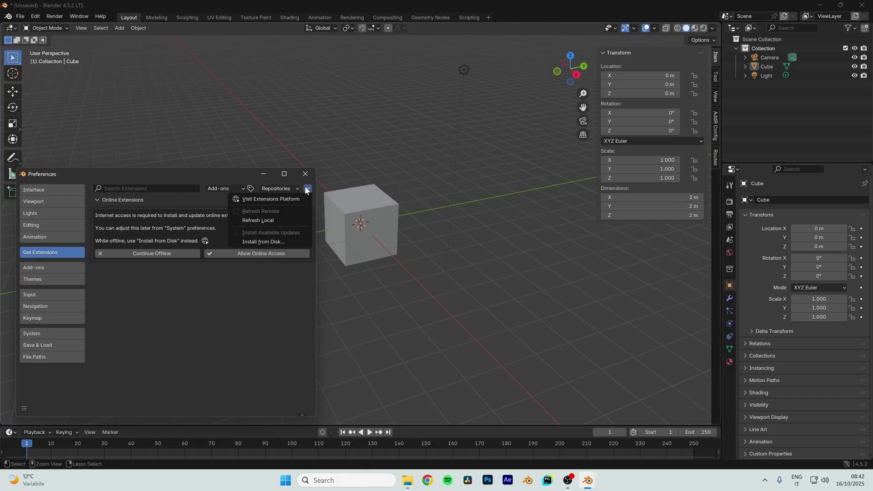
click(283, 241)
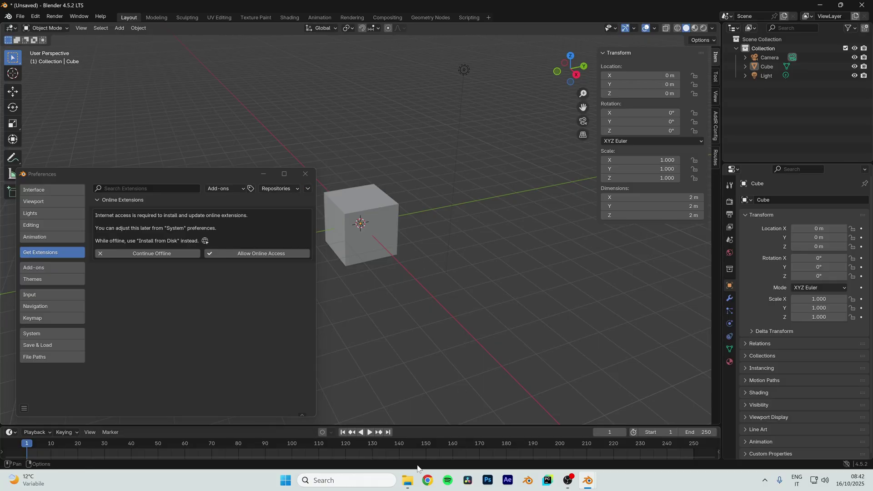
click(408, 478)
click(487, 218)
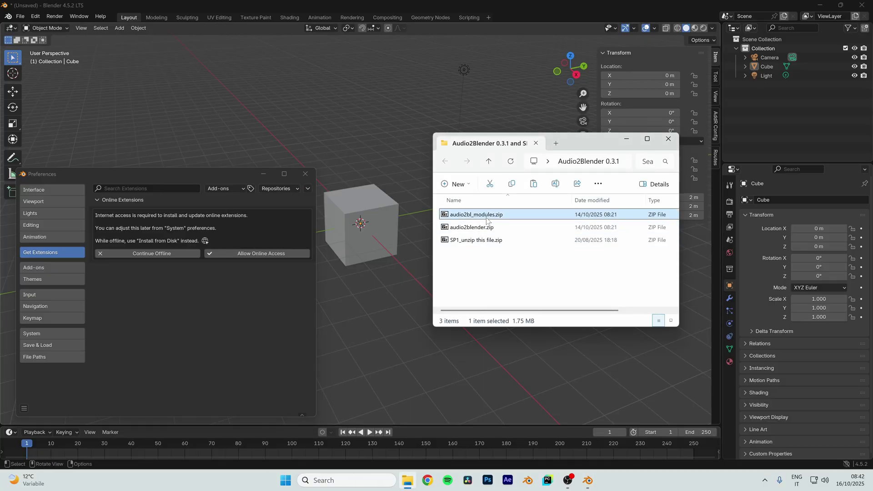
drag(349, 83, 350, 83)
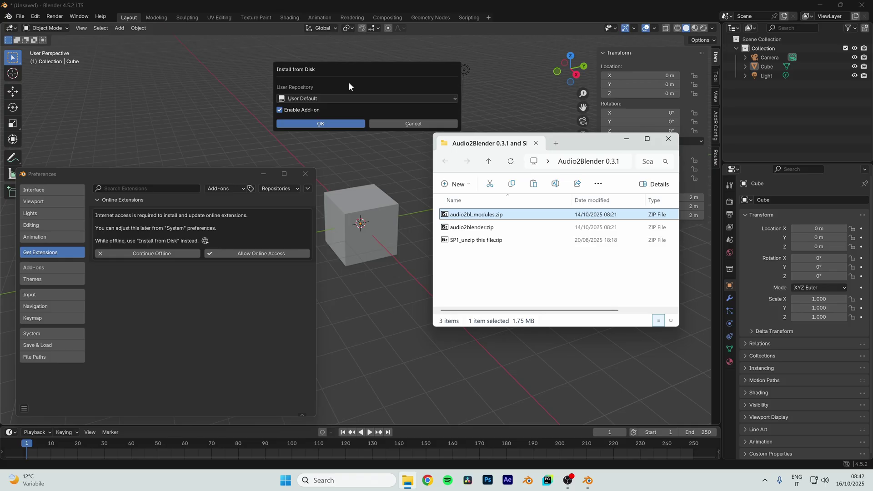
click(348, 123)
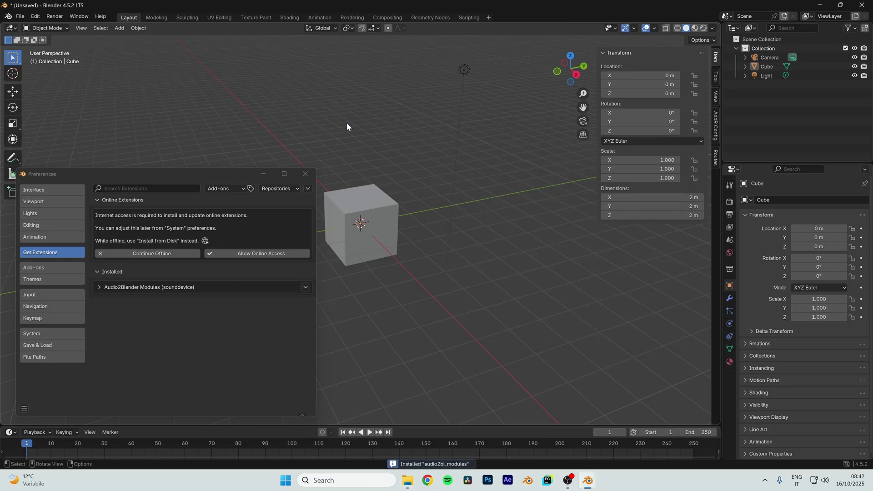
- Install the audio2blender.zip extension from disk into the User Default repository with the add-on enabled
click(407, 480)
click(458, 230)
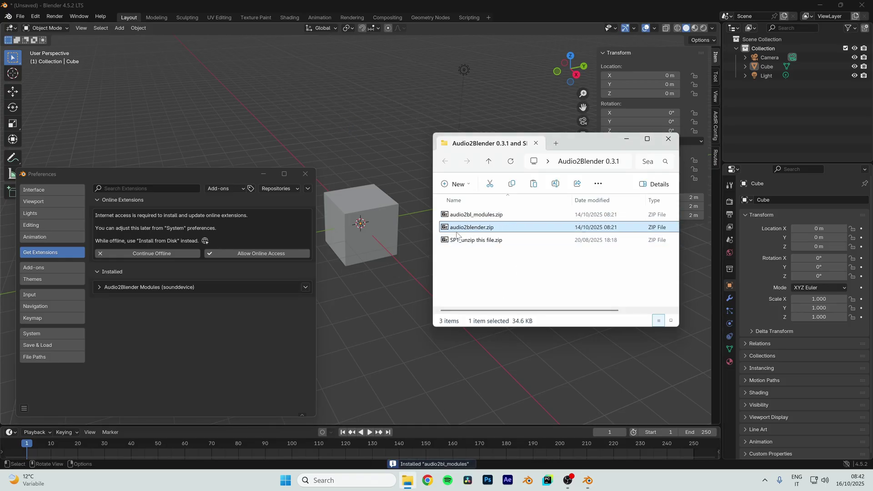
drag(434, 179, 343, 95)
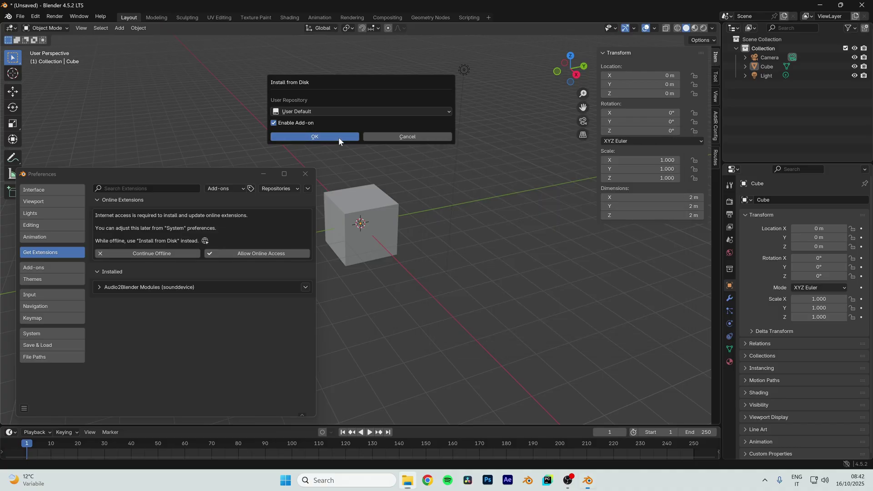
click(338, 138)
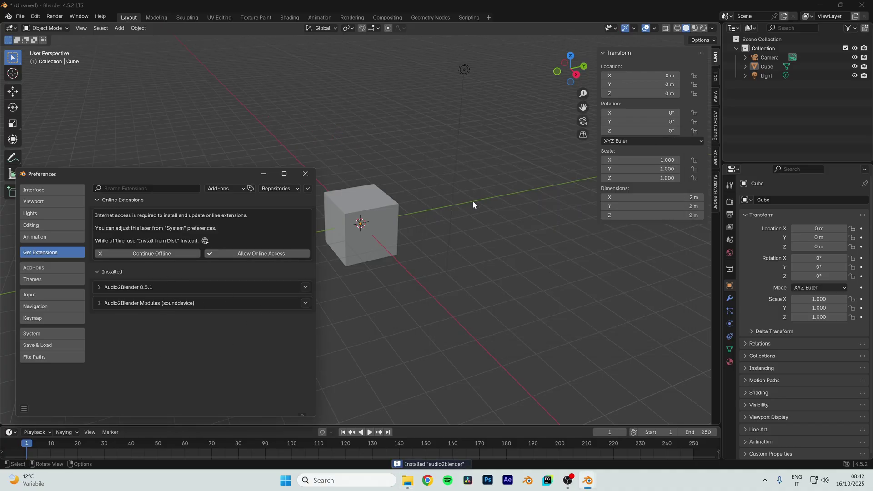
- Show the widened Audio2Blender settings in the viewport and choose [1] Microphone (USB Camera) (MME) as the audio device
click(716, 196)
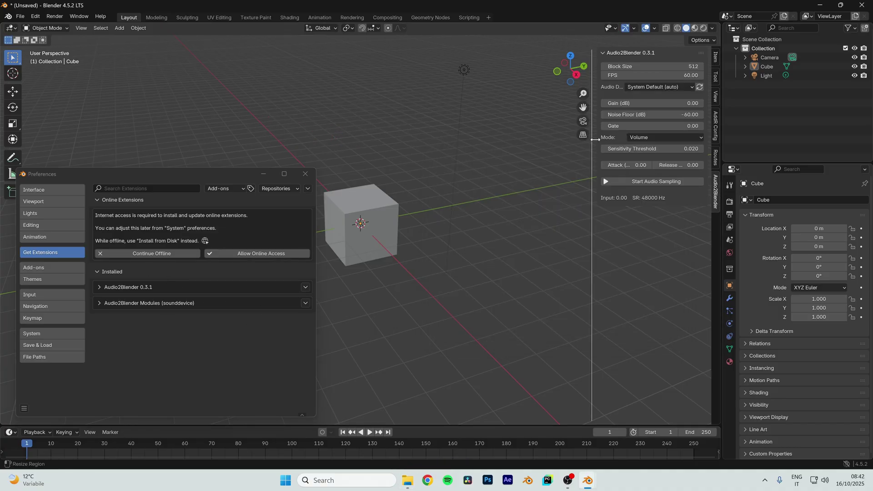
drag(598, 136, 548, 136)
click(609, 87)
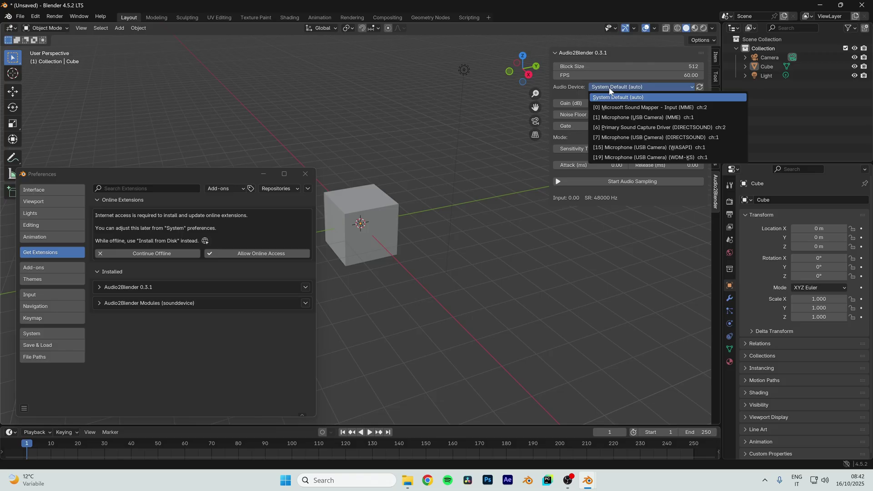
click(618, 115)
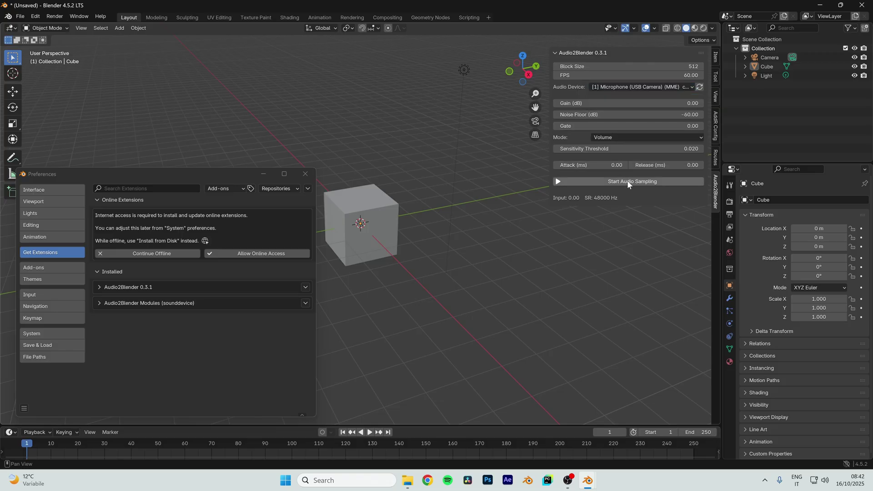
- Start audio sampling and raise the Gate to about 0.02 to clean up the microphone input
click(628, 182)
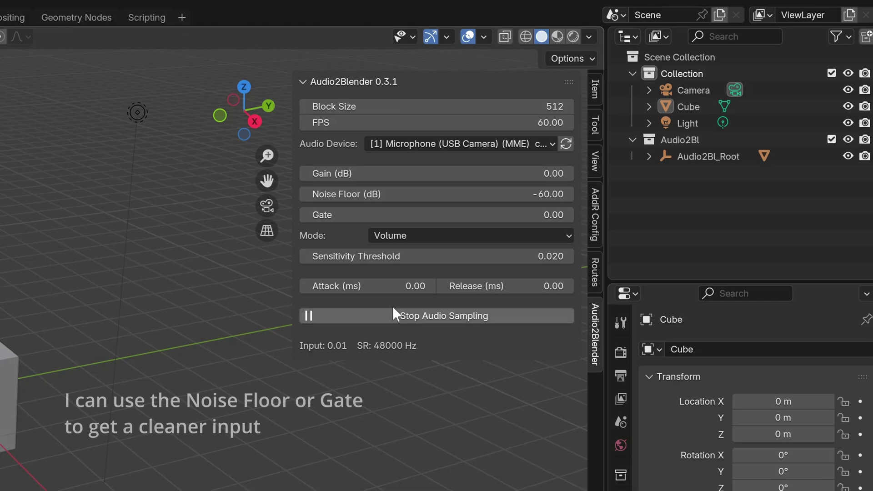
drag(507, 214, 525, 215)
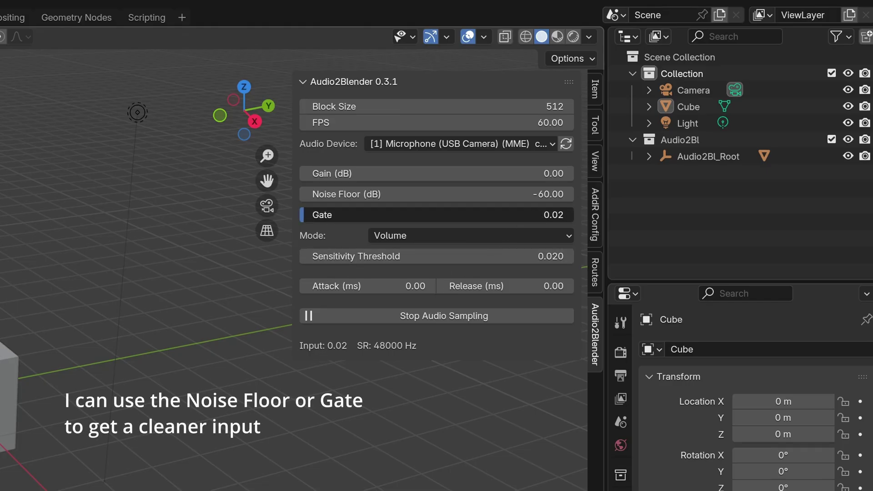
drag(313, 215, 316, 215)
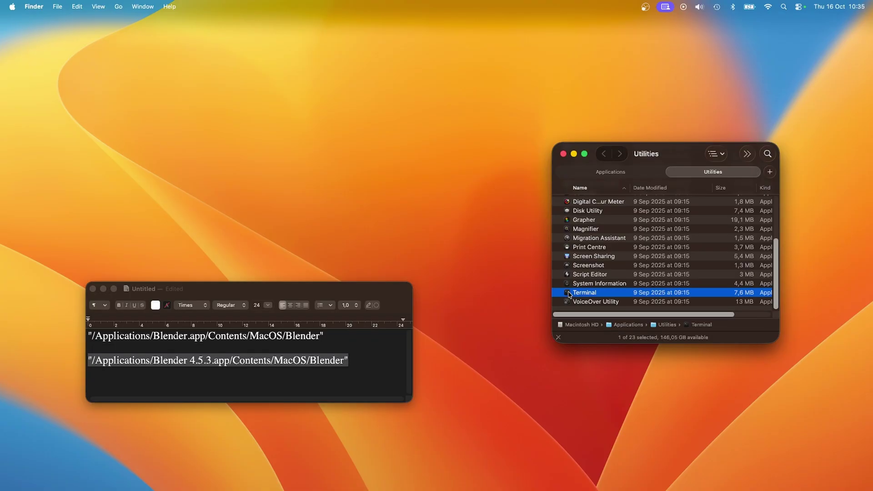
- Open Terminal and select the path "/Applications/Blender.app/Contents/MacOS/Blender" that matches the Blender application in the Applications folder
double_click(569, 293)
click(631, 174)
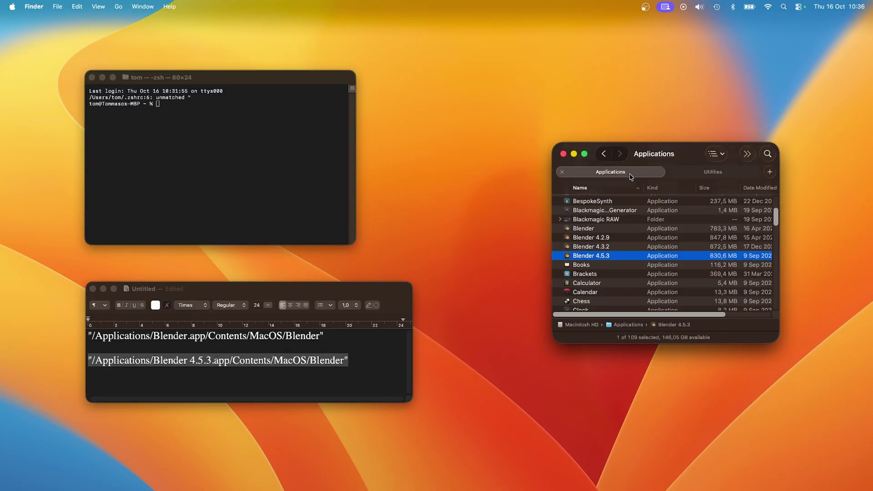
click(614, 229)
click(335, 338)
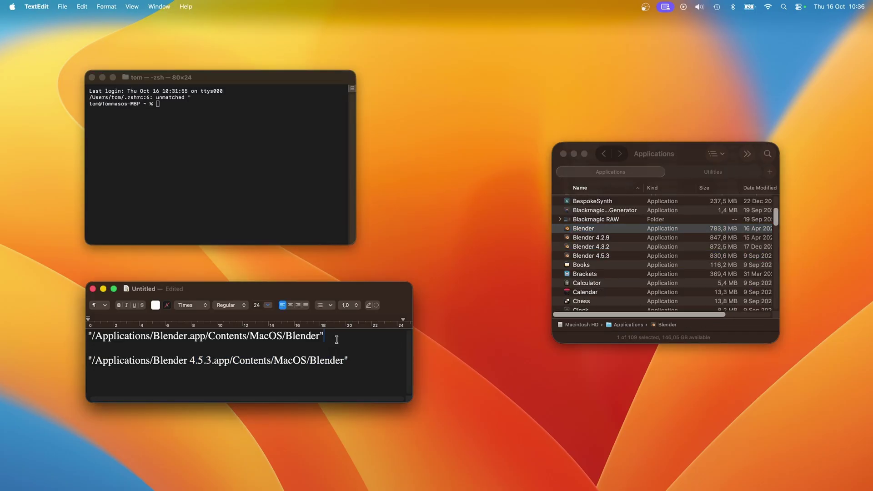
drag(336, 339, 84, 326)
click(179, 184)
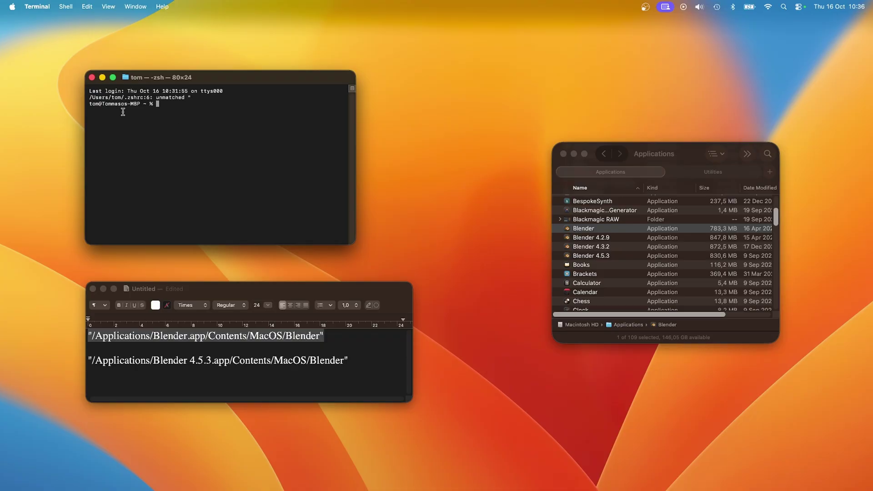
- Copy "/Applications/Blender 4.5.3.app/Contents/MacOS/Blender" from the text document and run it in Terminal to launch Blender 4.5.3
click(621, 230)
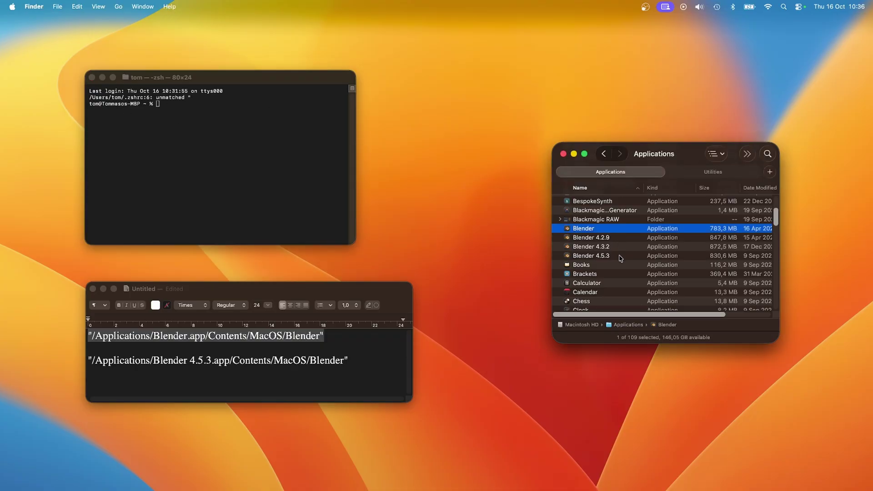
click(622, 255)
click(351, 362)
drag(351, 363, 123, 371)
key(super+c)
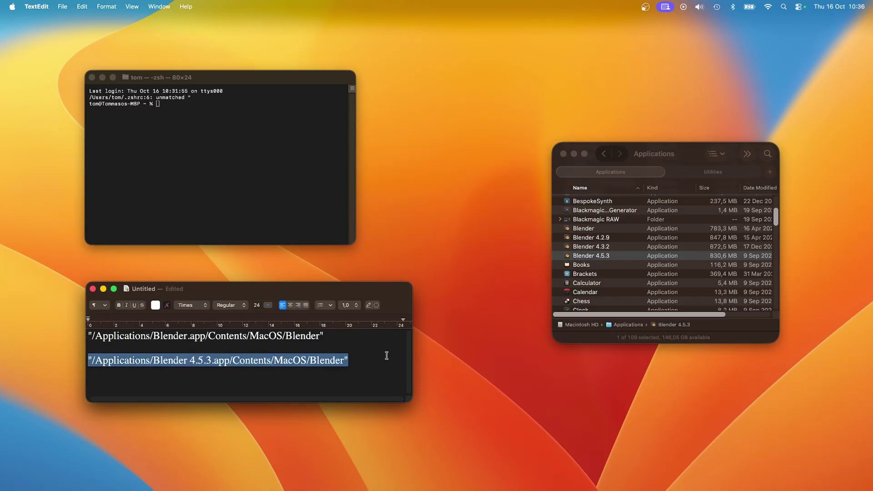
click(315, 173)
key(super+v)
key(Return)
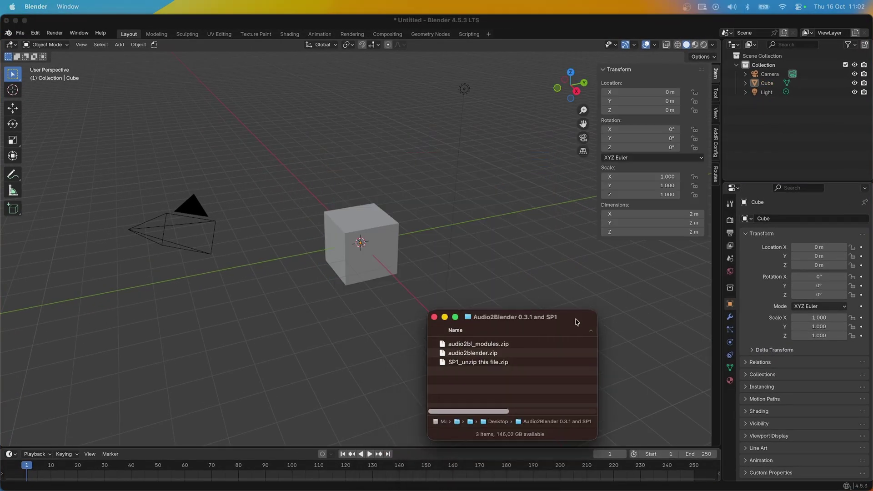
- Install audio2bl_modules.zip into Blender from the Audio2Blender 0.3.1 and SP1 folder
drag(577, 322, 625, 279)
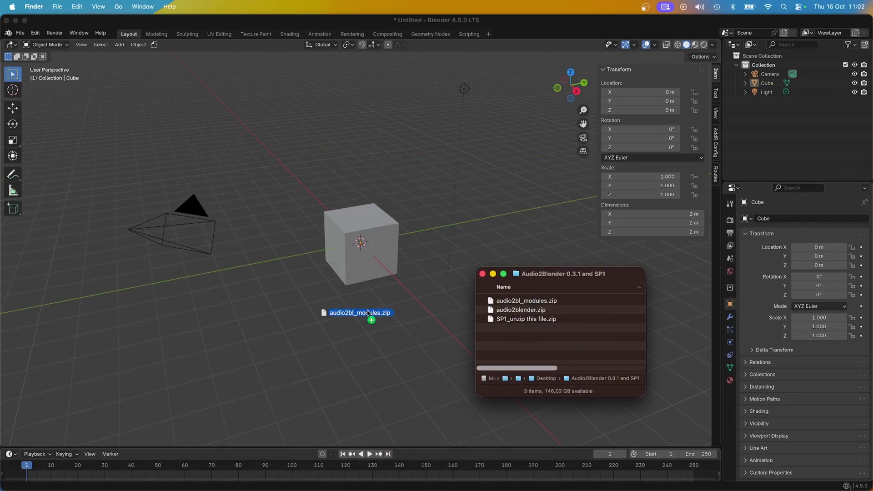
drag(368, 313, 368, 313)
click(355, 354)
- Install audio2blender.zip from the same folder into the User Default repository with the add-on enabled
key(super+Tab)
drag(532, 310, 342, 329)
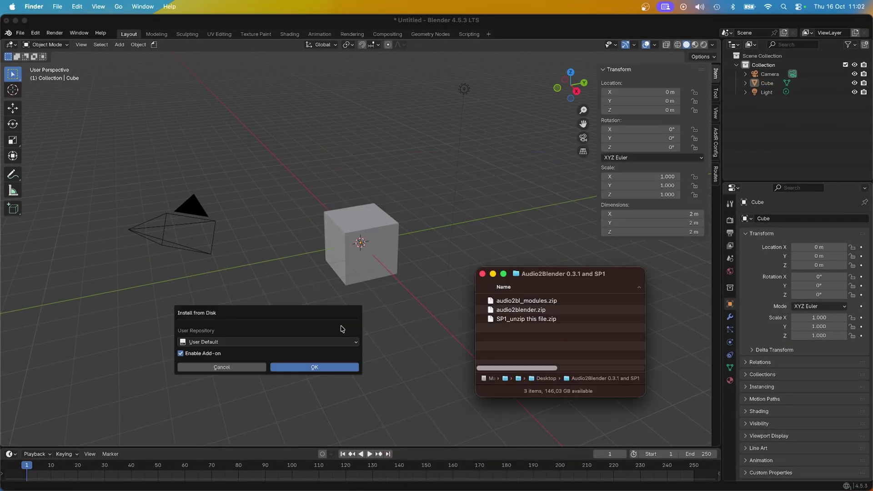
click(321, 370)
- In the Audio2Blender settings, choose [2] UMC204HD 192k (CORE) as the audio device, trying channel 1 before returning to channel 0
click(718, 210)
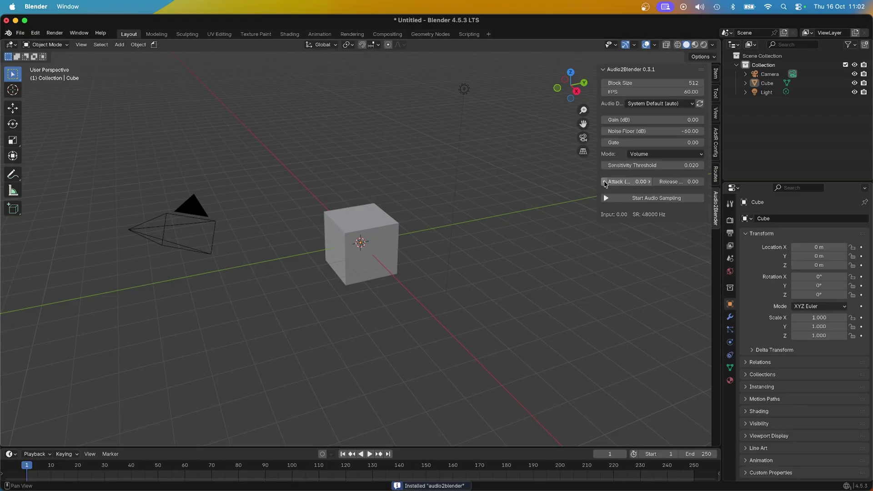
click(674, 103)
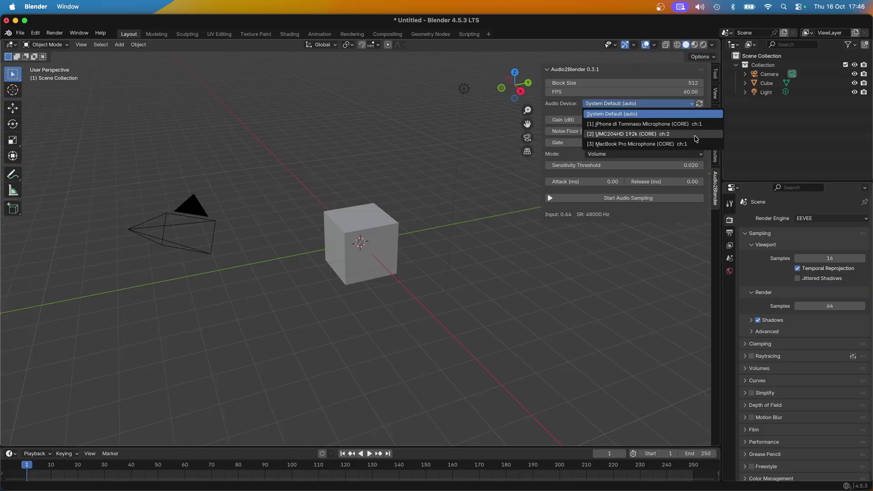
click(695, 135)
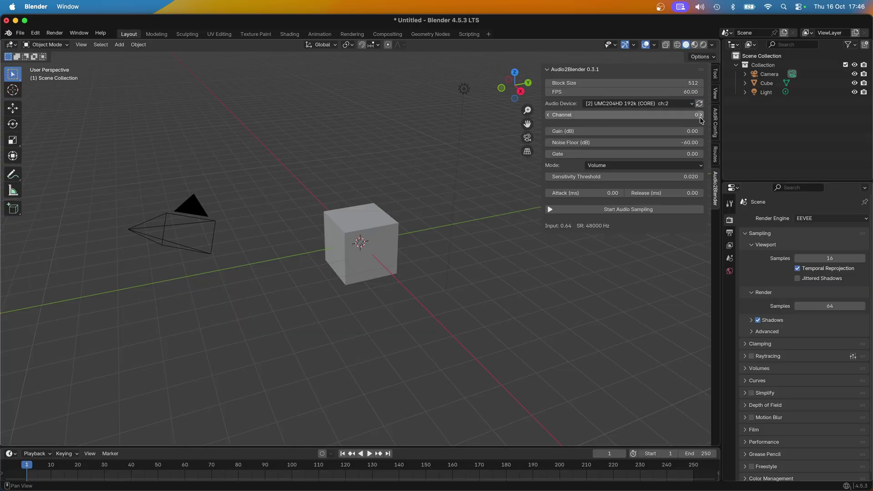
click(701, 115)
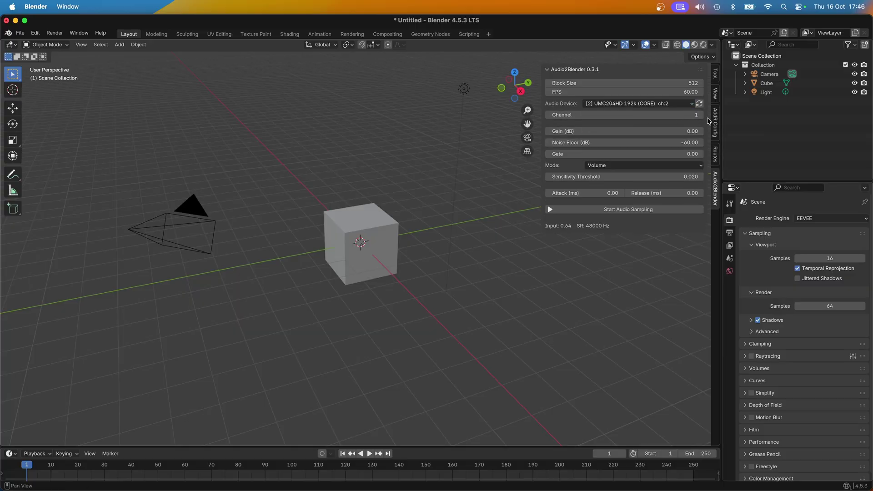
click(549, 115)
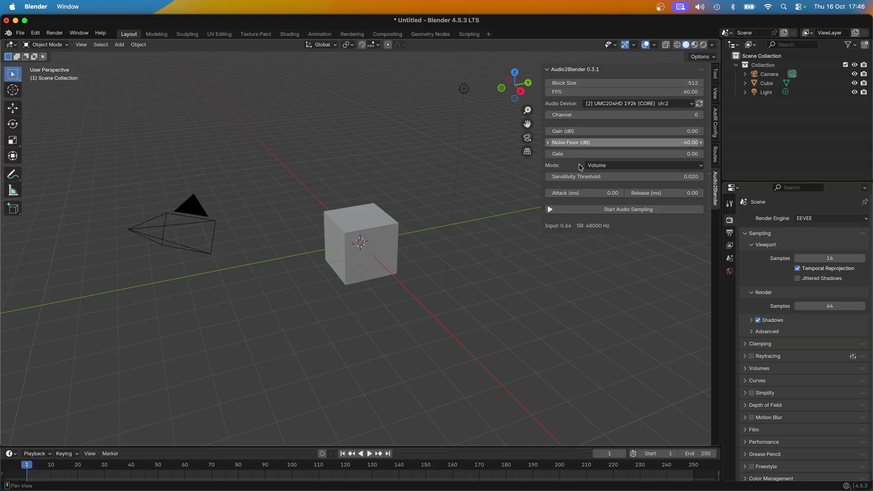
- Start audio sampling and create a new geometry node tree on the Cube
click(617, 211)
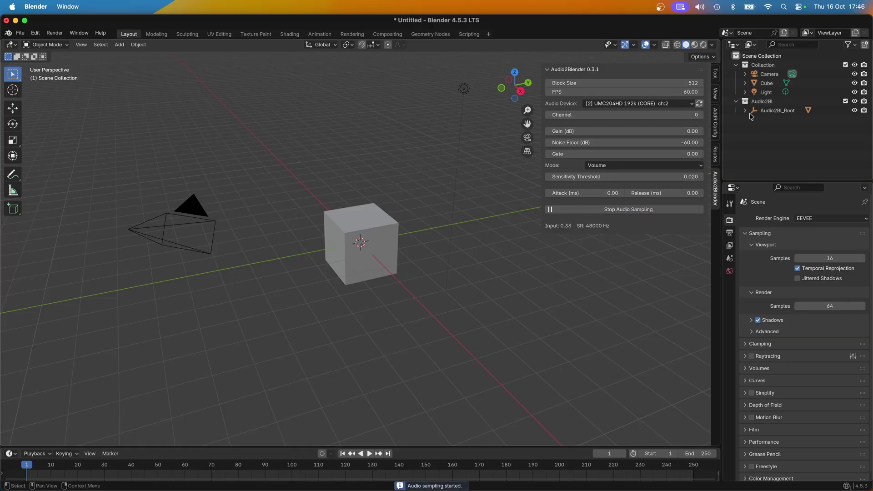
click(769, 84)
click(419, 35)
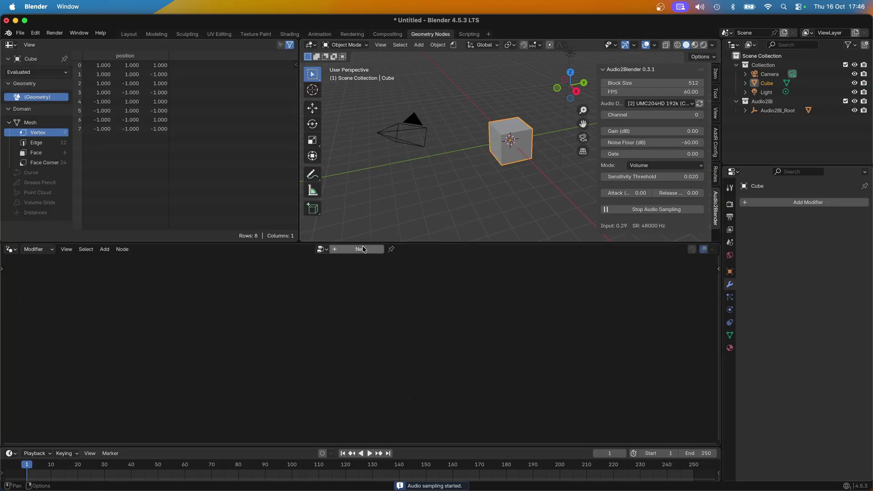
click(361, 249)
- Bring the Audio2Bl_Volume object from under Audio2Bl_Root into the node tree as an Object Info node beside Group Input
click(746, 111)
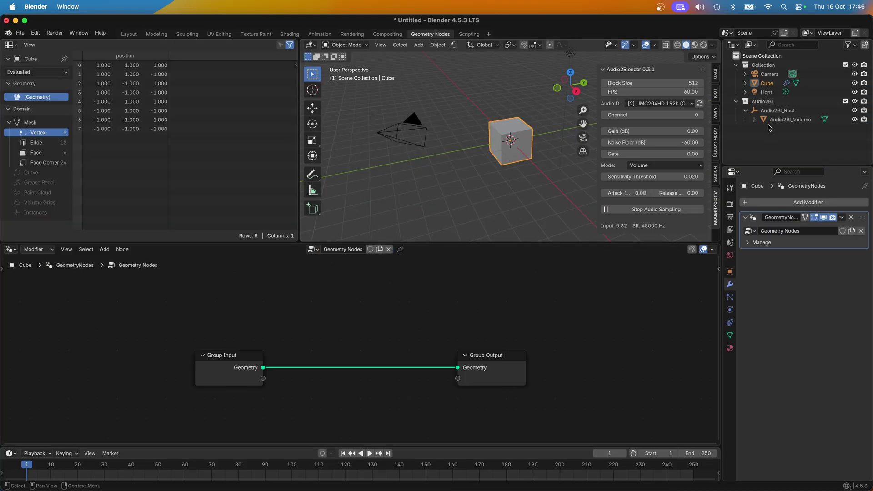
drag(791, 120, 423, 295)
drag(311, 312, 311, 313)
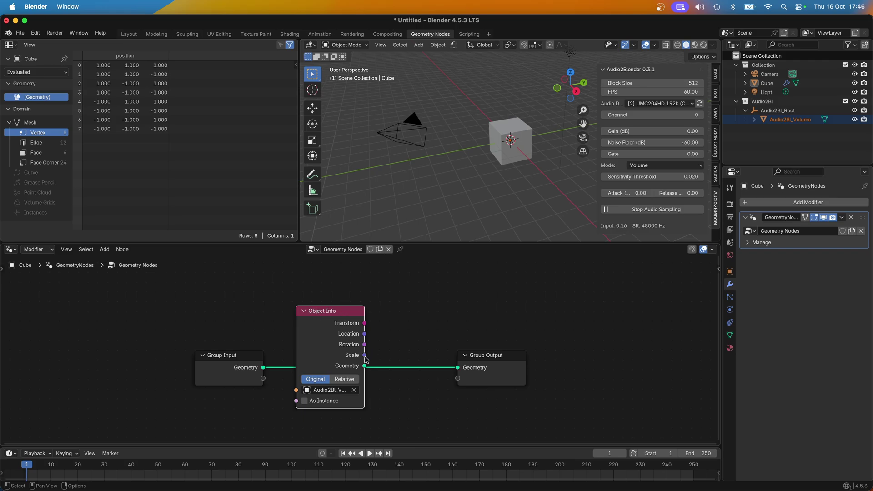
drag(461, 370, 446, 327)
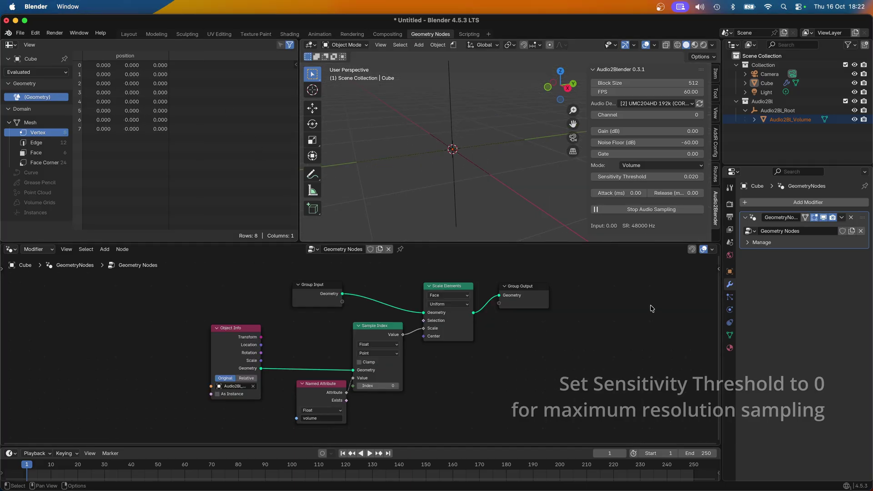
- Set the Audio2Blender Sensitivity Threshold to 0 and the Release to 50 ms
click(667, 176)
text(0)
key(Return)
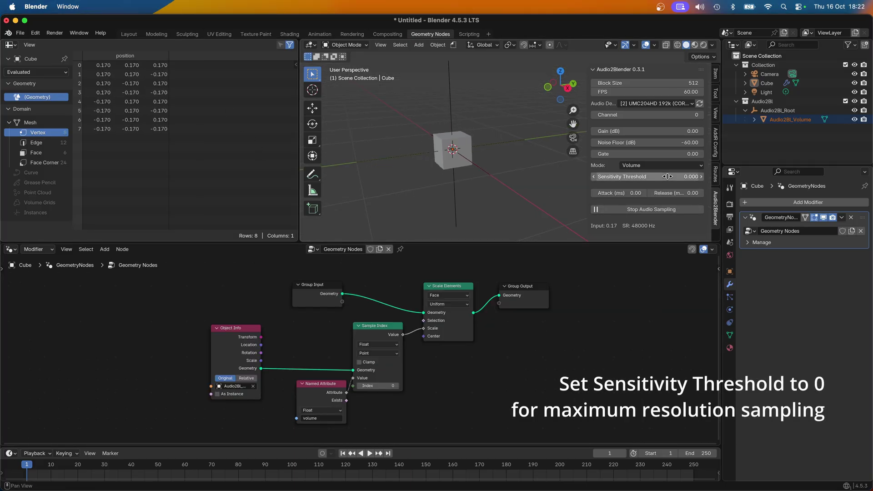
click(675, 193)
text(50)
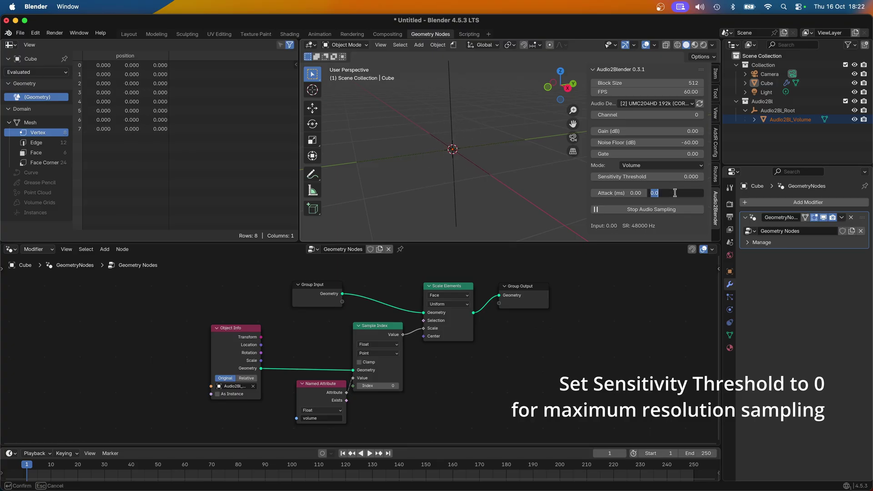
key(Return)
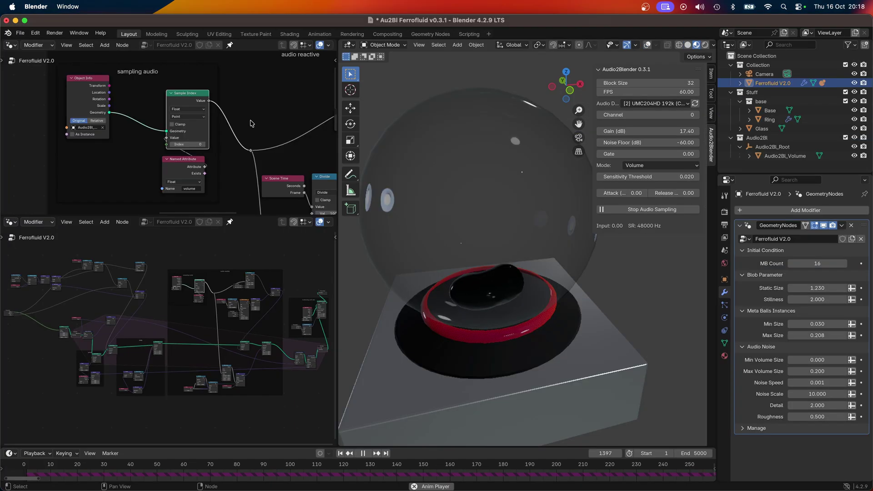
middle_drag(230, 109, 249, 121)
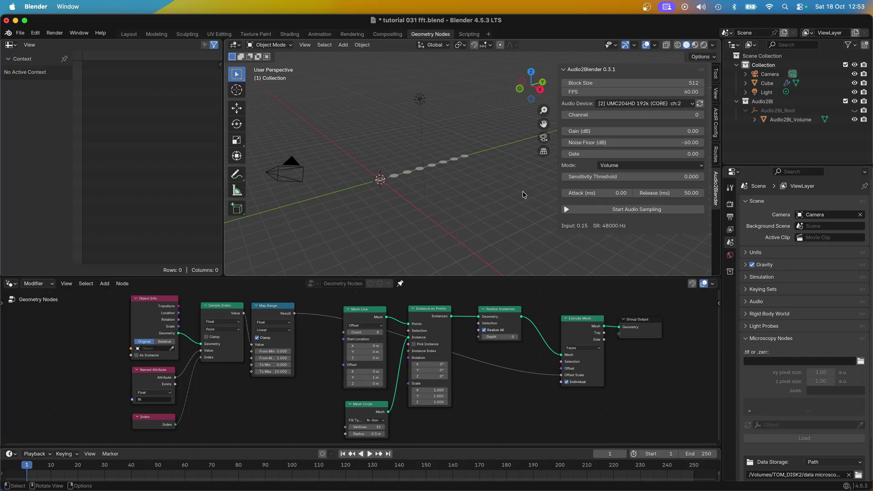
- Switch the Audio2Blender mode to FFT Log and start audio sampling with the Audio2Bl_FFT object selected
click(604, 167)
click(610, 191)
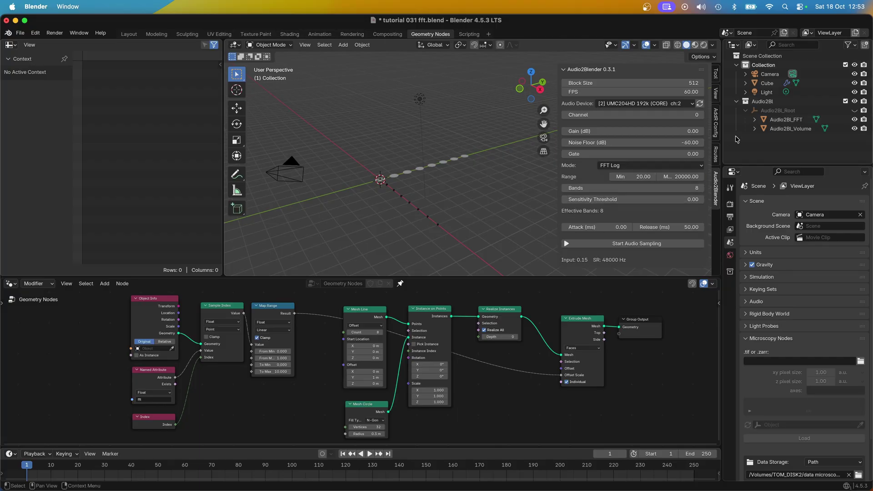
click(778, 120)
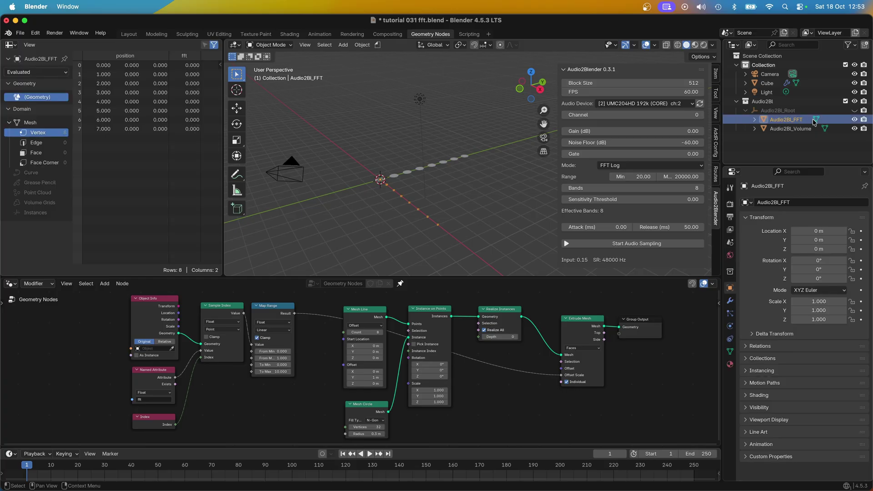
click(635, 243)
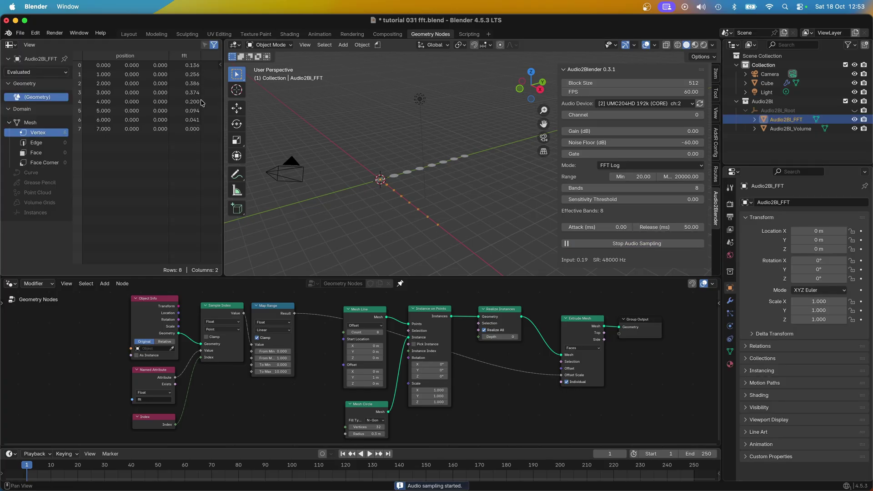
- Assign Audio2Bl_FFT as the object of the Object Info node
click(161, 348)
click(159, 358)
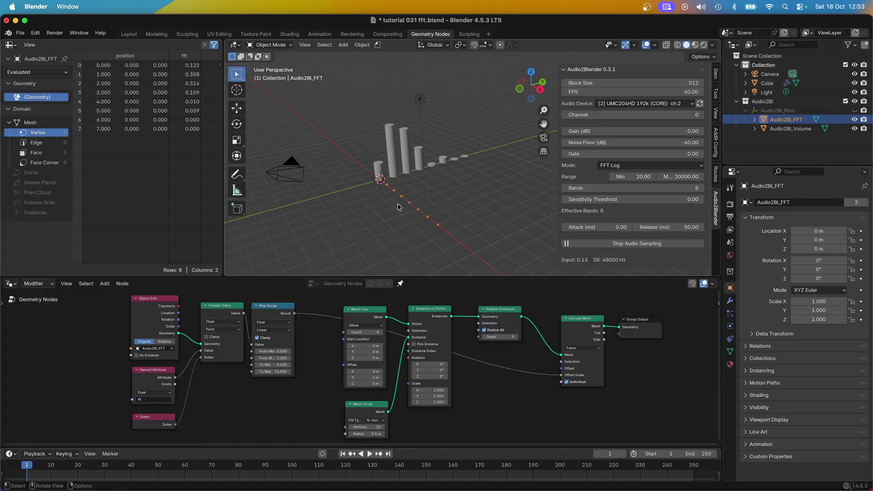
- Set the number of FFT bands to 12 and match it with a Mesh Line count of 12
click(633, 188)
text(12)
key(Return)
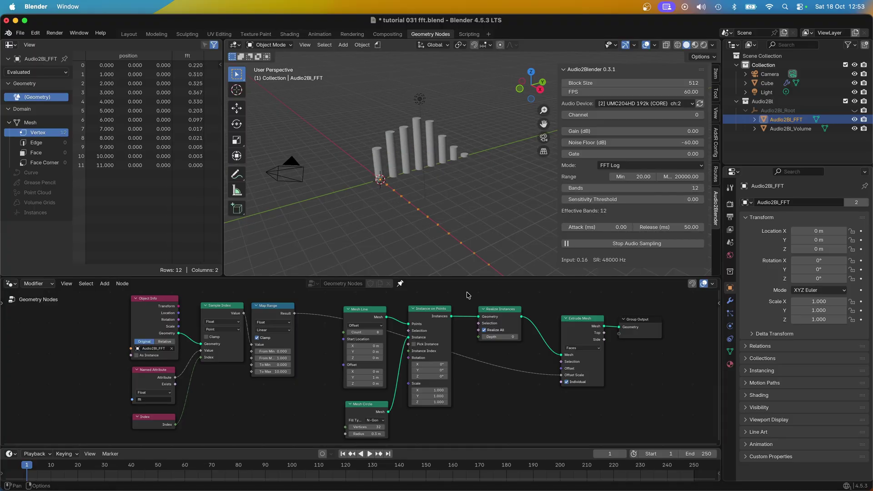
click(367, 332)
text(12)
key(Return)
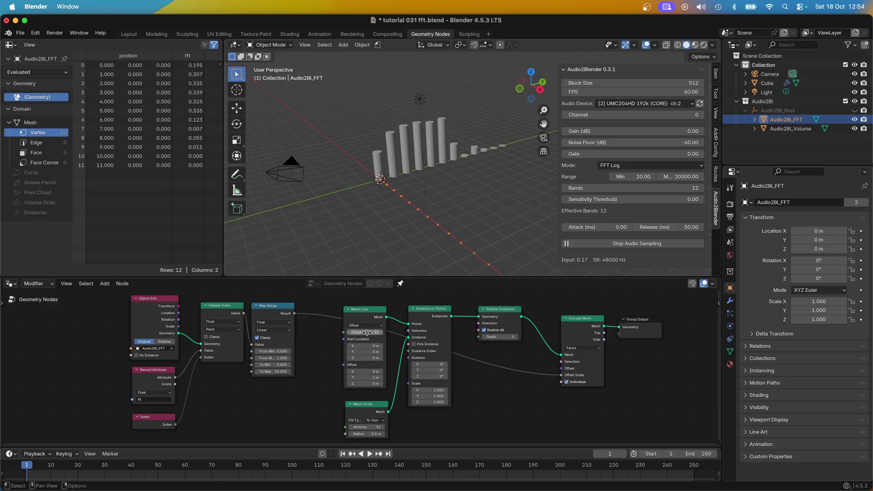
shift+middle_drag(472, 229, 436, 253)
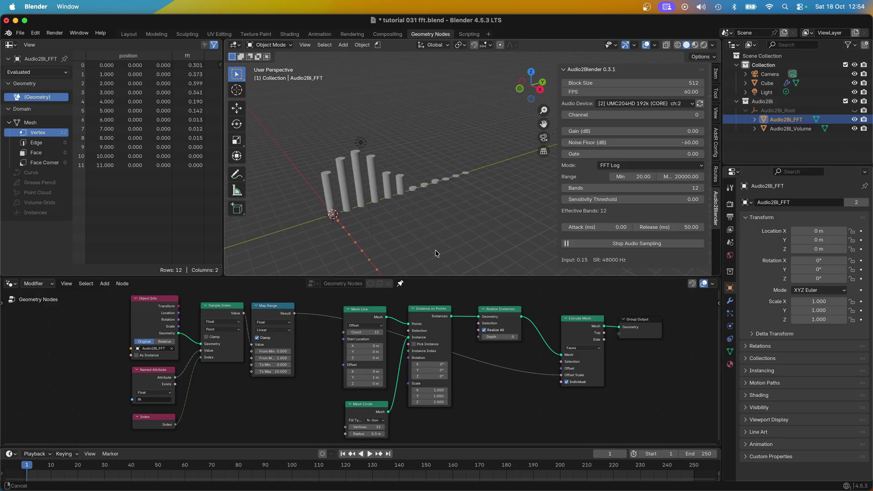
- Set the maximum of the FFT frequency range to 10000
click(671, 179)
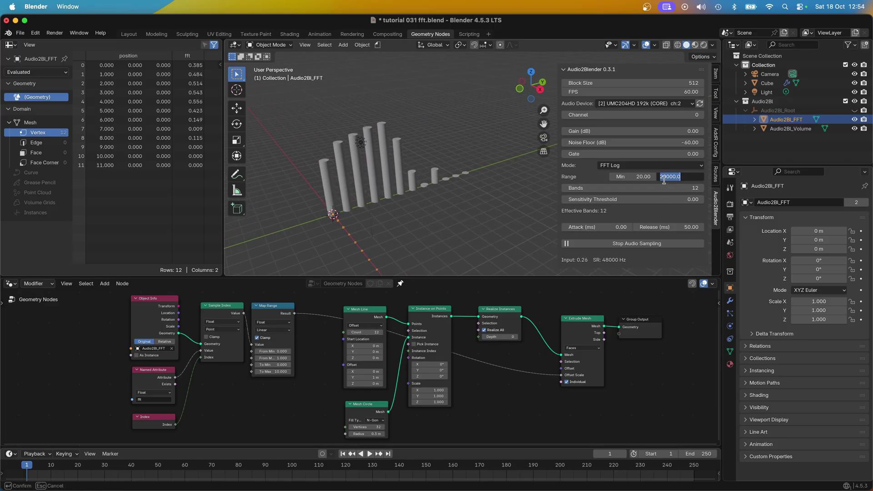
drag(663, 179, 649, 180)
text(1)
key(Return)
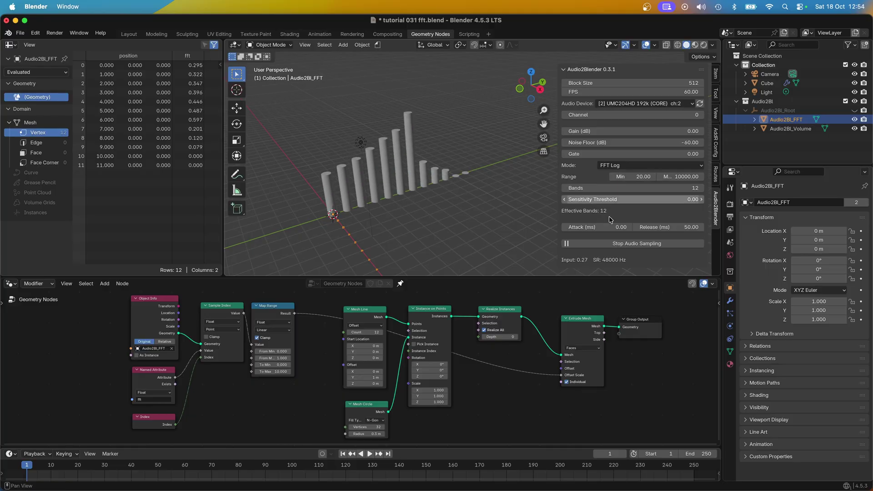
click(600, 243)
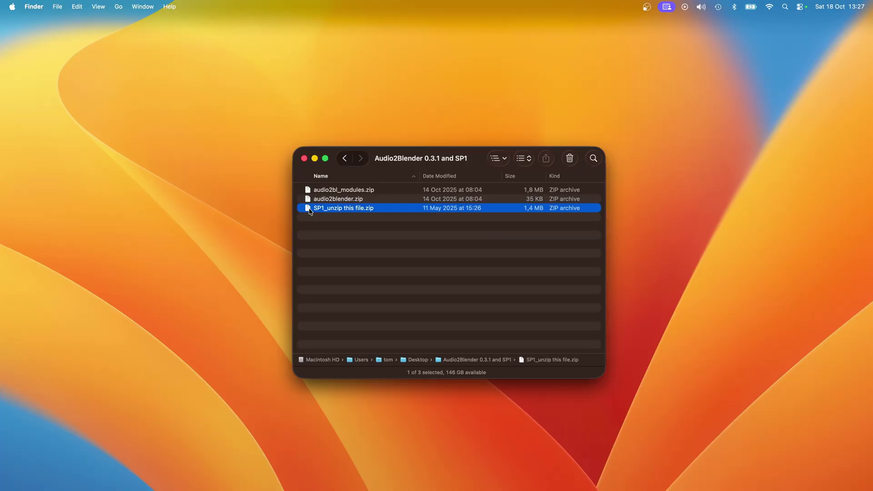
- In Finder, extract SP1_unzip this file.zip and expand the extracted folder to reach Audio2Blender Starter Pack 1
double_click(309, 209)
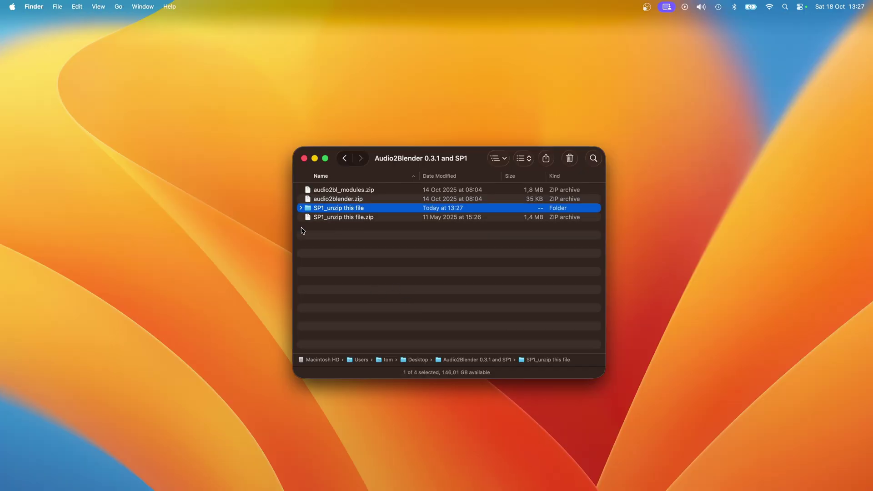
click(300, 207)
click(423, 218)
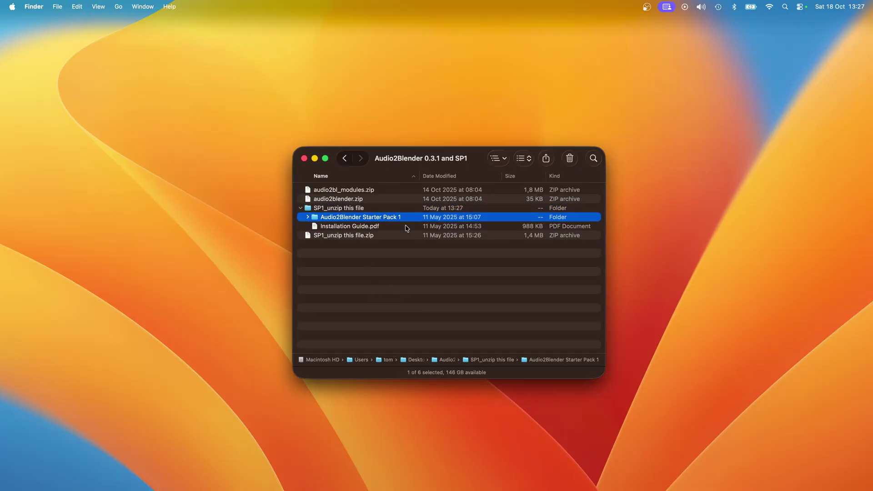
- Preview Installation Guide.pdf and read through the Starter Pack 1 installation instructions
click(406, 227)
key(space)
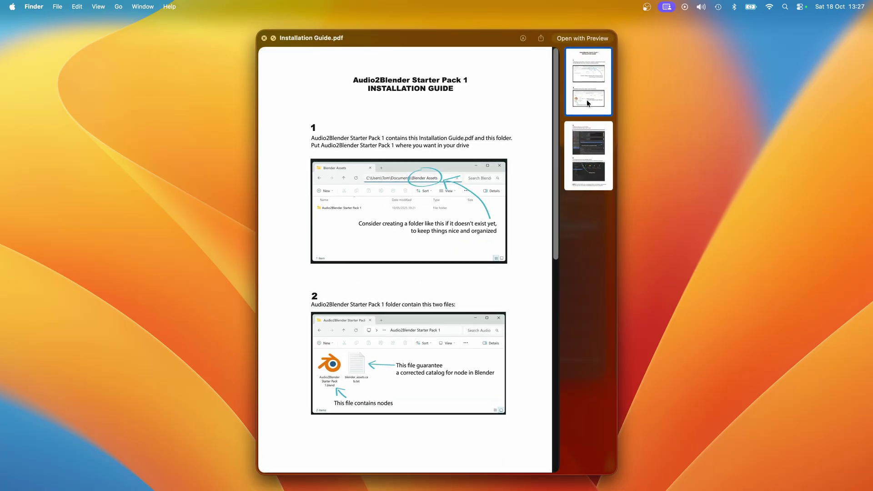
drag(555, 135, 546, 346)
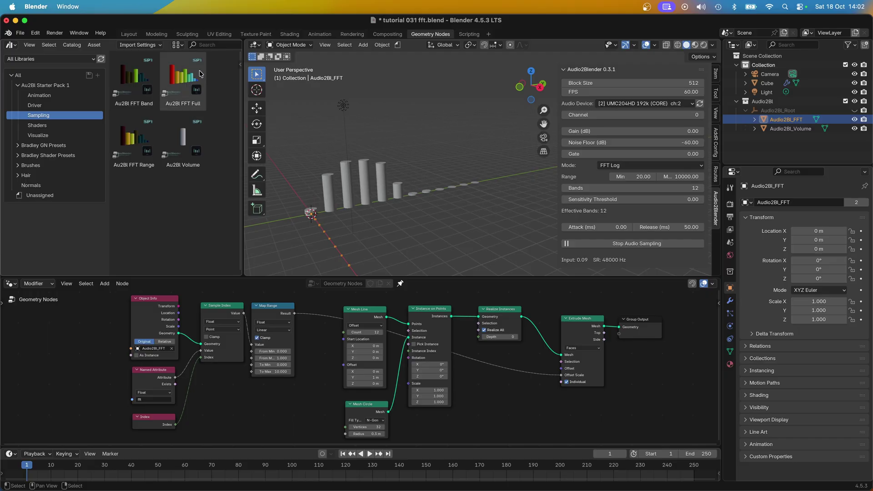
- Replace the Object Info, Named Attribute, Index and Sample Index nodes with an Au2Bl FFT Full node using Audio2Bl_FFT, linked to Map Range's Value
drag(188, 73, 227, 415)
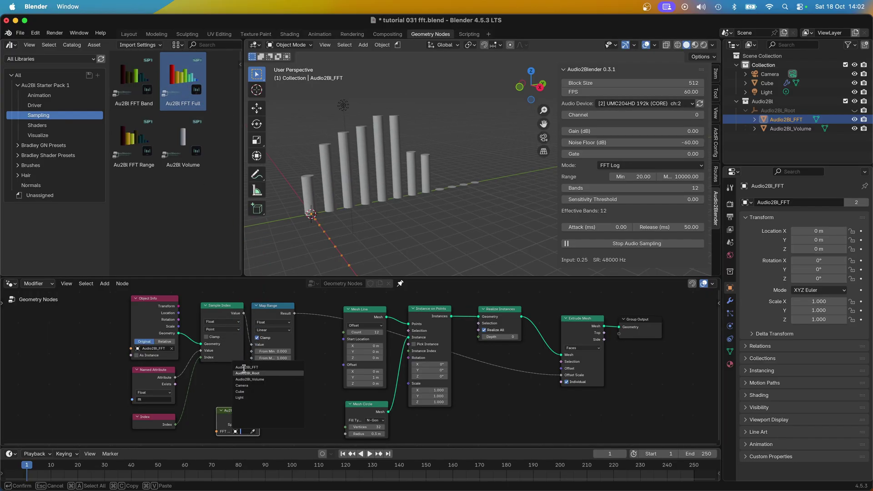
click(245, 367)
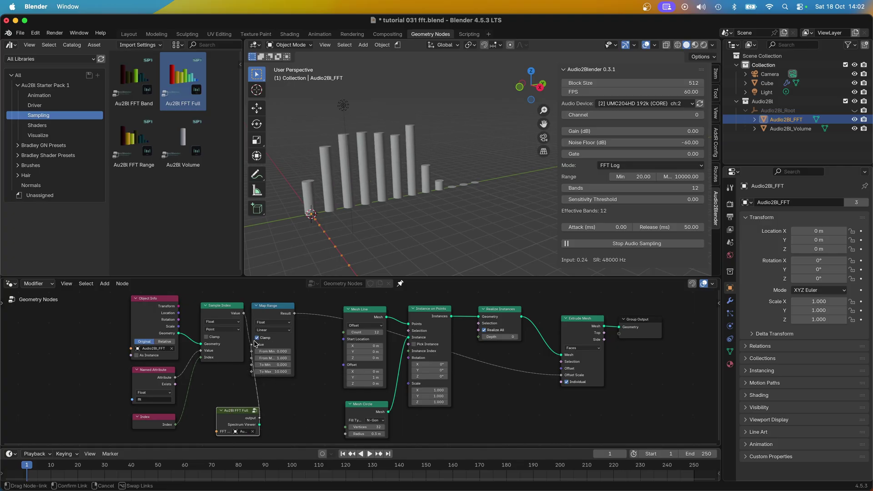
drag(239, 407, 269, 391)
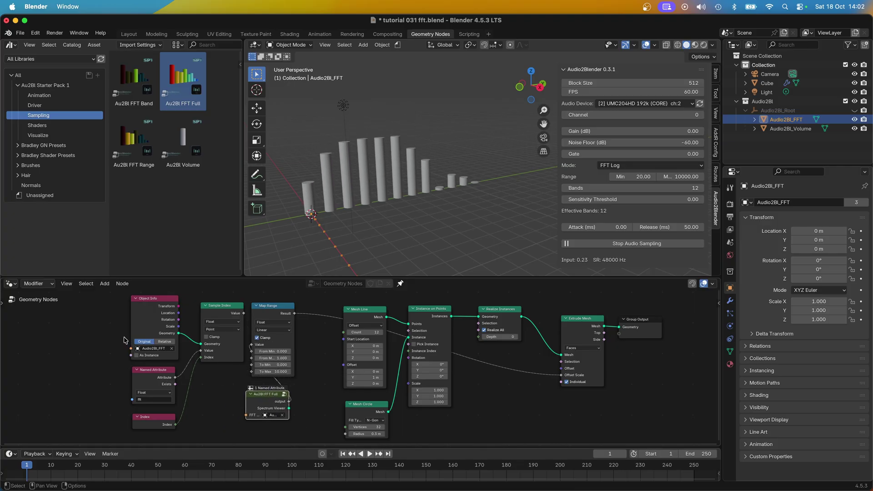
drag(99, 328, 218, 421)
key(x)
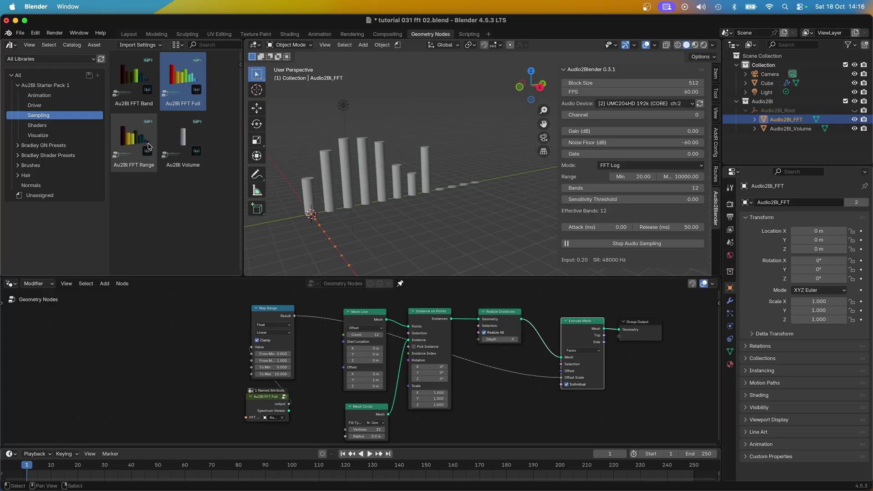
- Add an Au2Bl FFT Range node using Audio2Bl_FFT, link its Spectrum Viewer to the Group Output Geometry, and select the Cube
drag(134, 138, 200, 337)
click(203, 379)
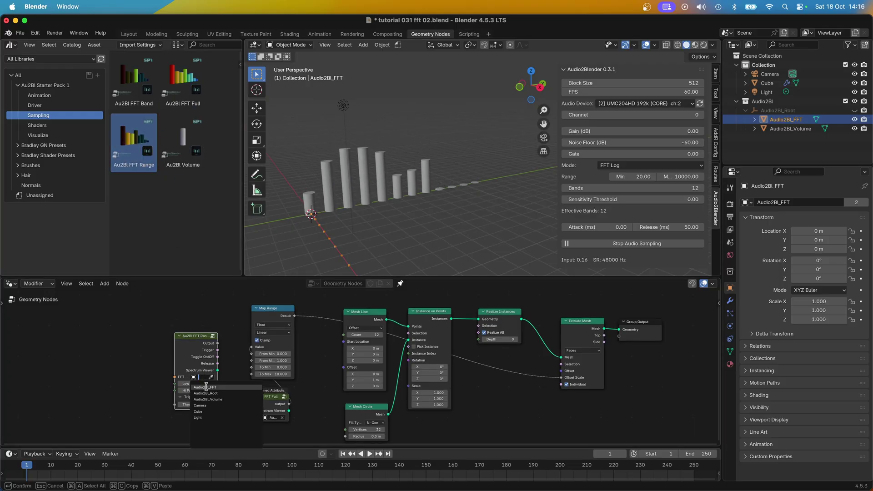
click(205, 388)
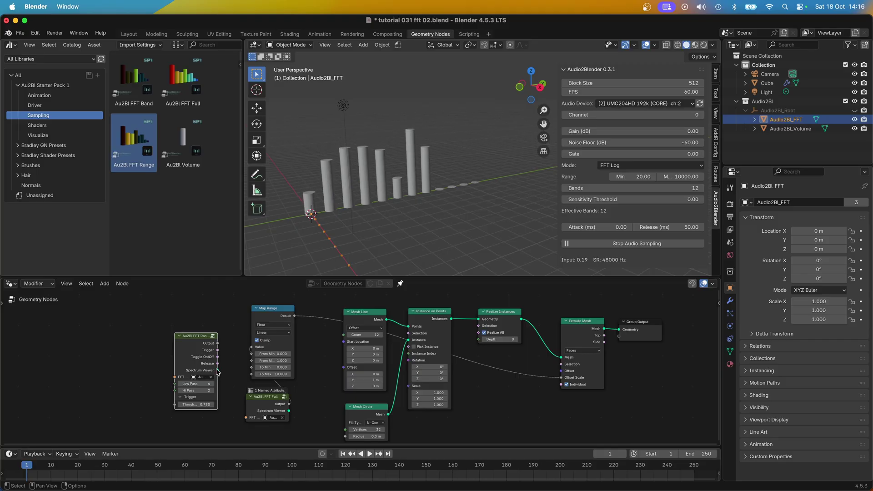
drag(217, 370, 619, 330)
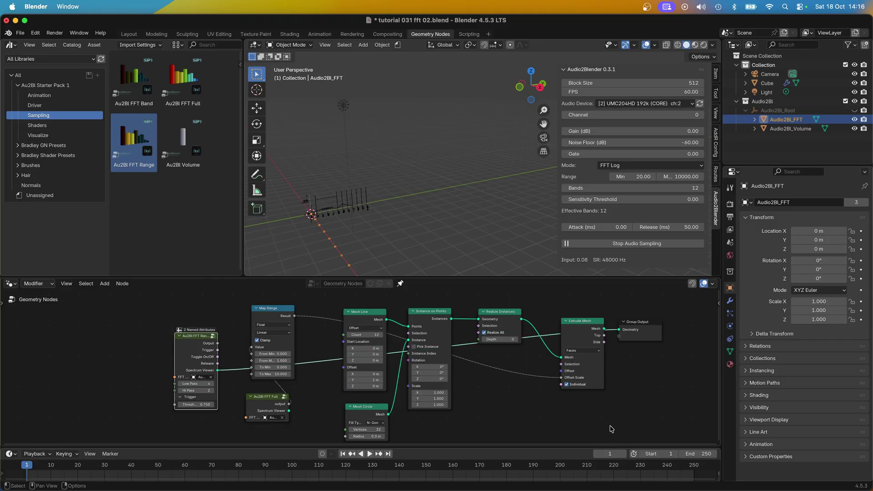
click(337, 217)
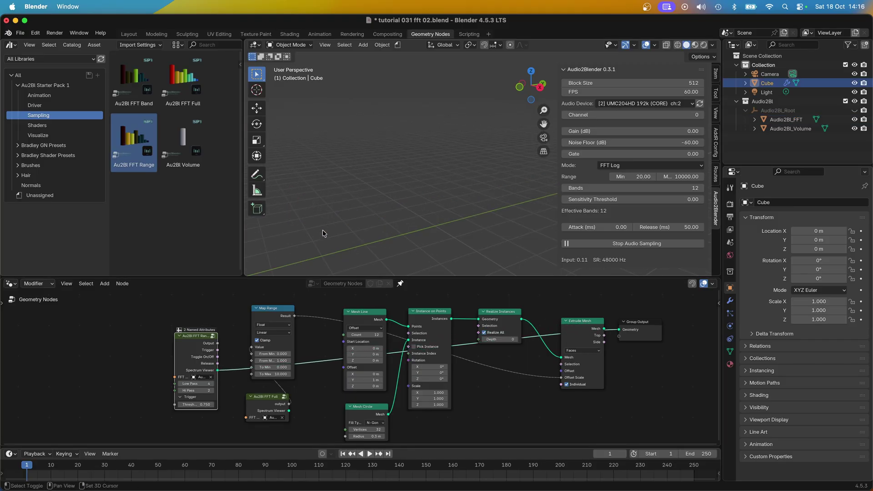
drag(549, 129, 675, 139)
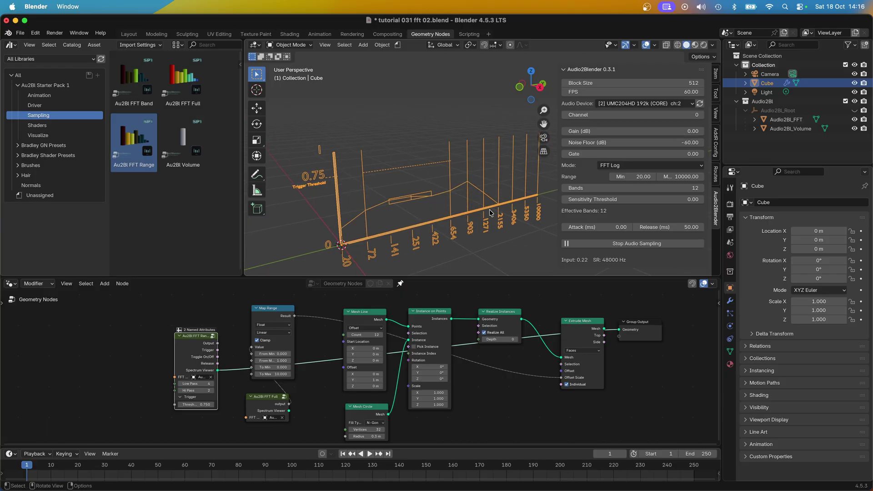
- Delete all nodes except Au2Bl FFT Range and Group Output, keeping the two linked
drag(606, 298, 250, 429)
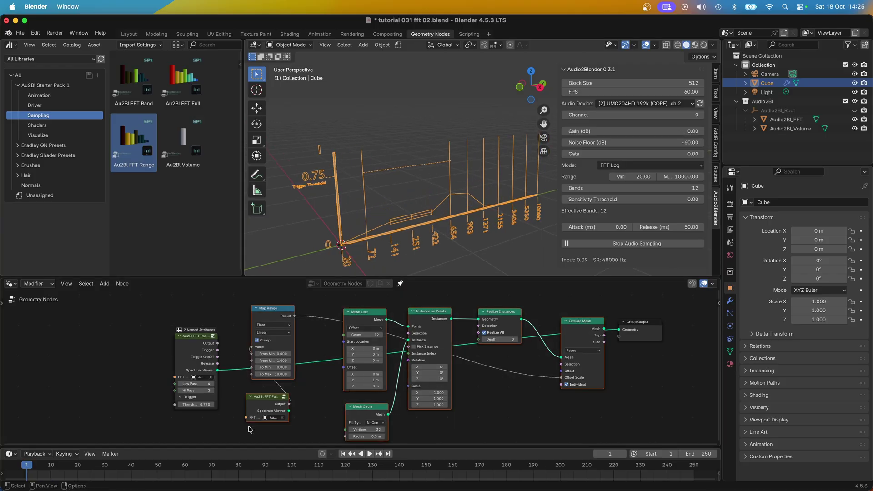
key(ctrl+x)
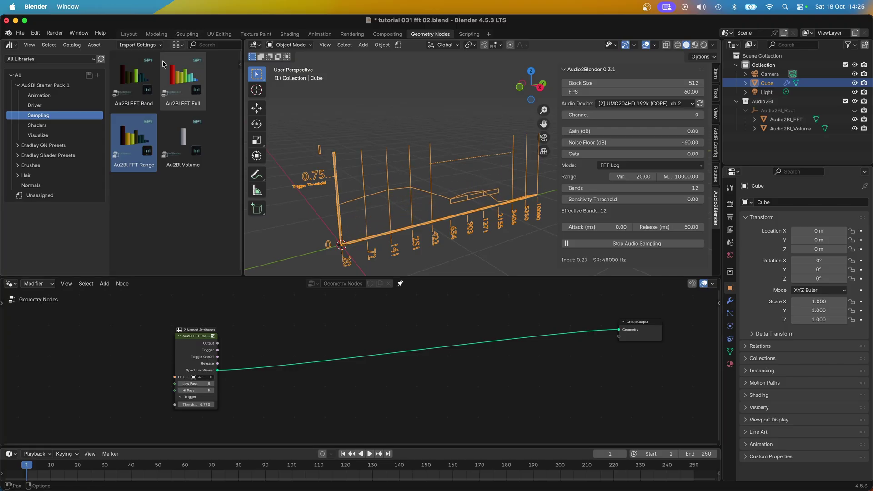
- Add an Au2Bl FFT Band node using Audio2Bl_FFT and link its Spectrum Viewer to the Group Output Geometry
drag(134, 82, 502, 379)
click(507, 404)
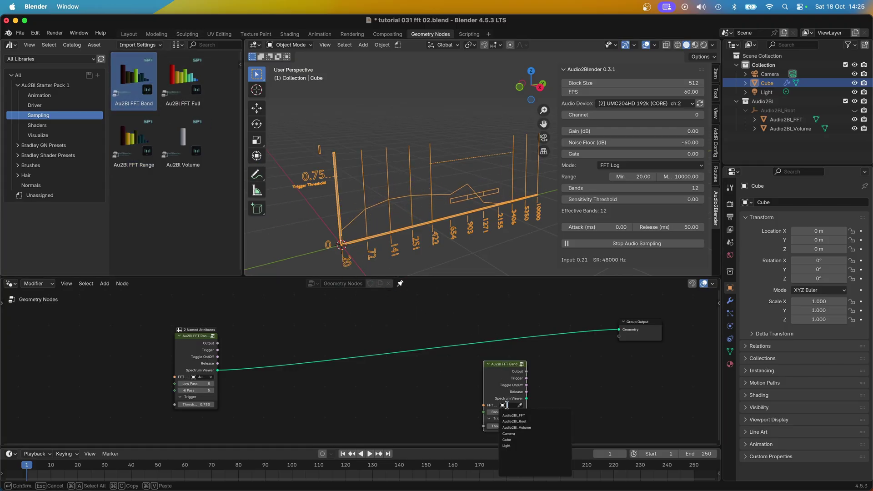
click(514, 415)
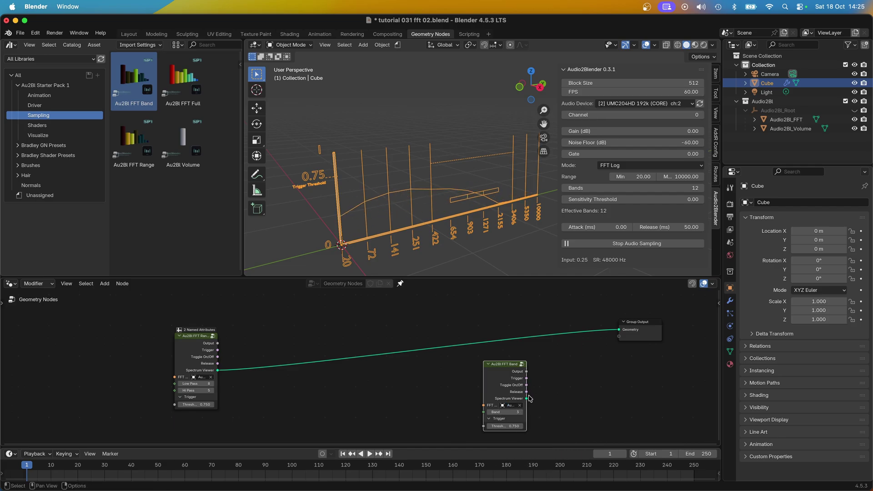
drag(621, 329, 622, 328)
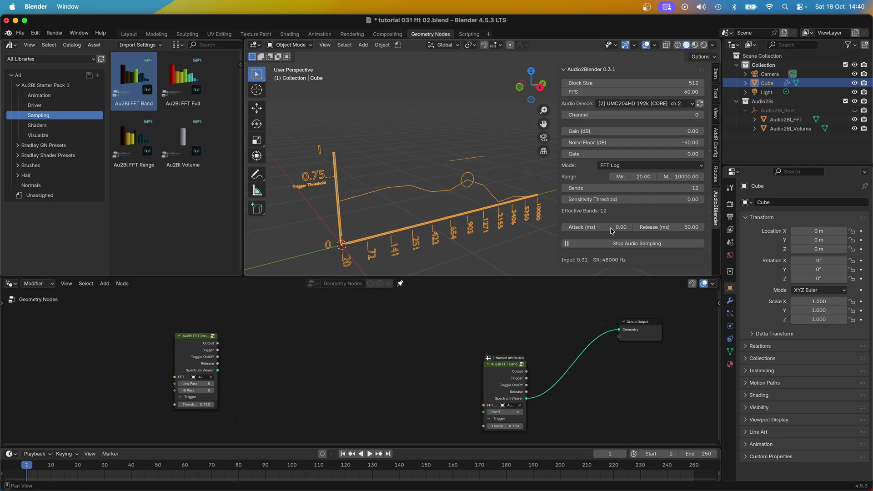
- Set the FFT Log range's maximum frequency to 20000 and the number of bands to 8
click(670, 178)
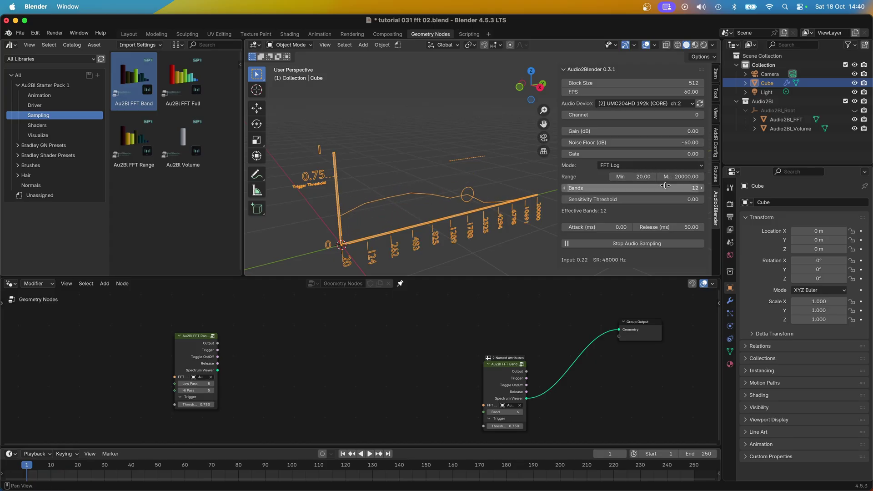
click(666, 187)
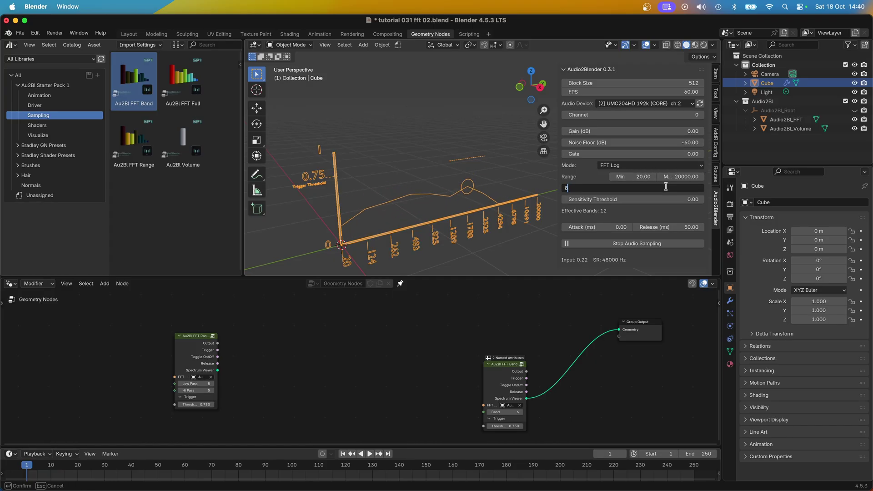
key(Return)
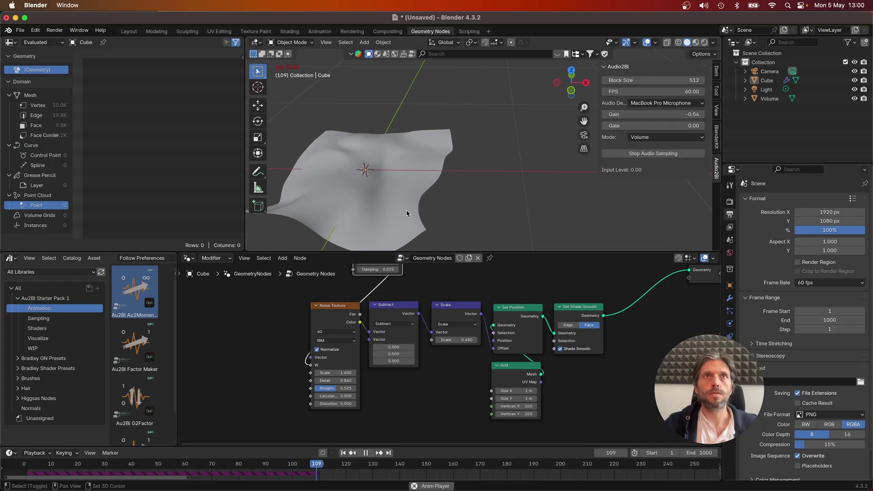
- Widen the Audio2Blender sidebar and check the available audio devices without changing the selected one
shift+middle_drag(407, 213, 447, 193)
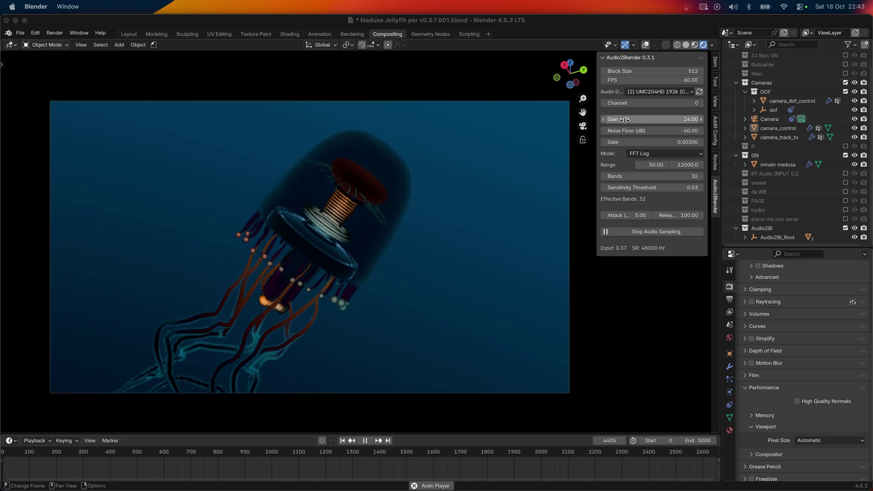
drag(597, 130, 585, 131)
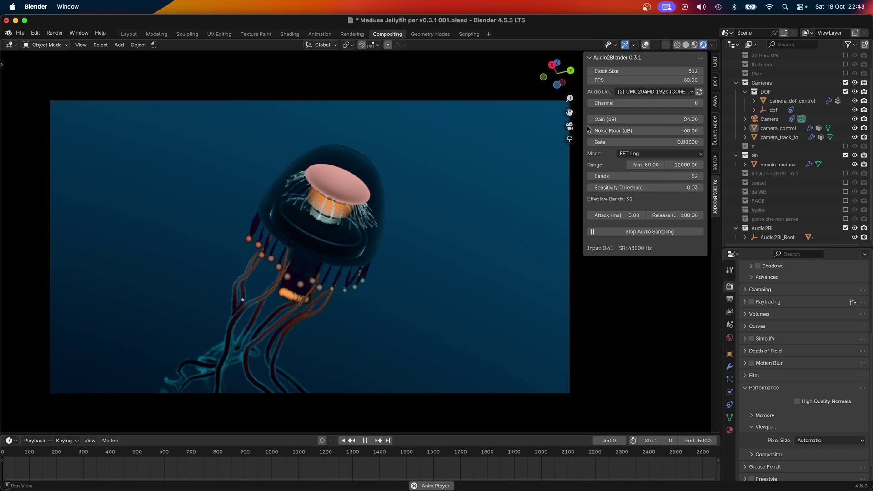
click(647, 93)
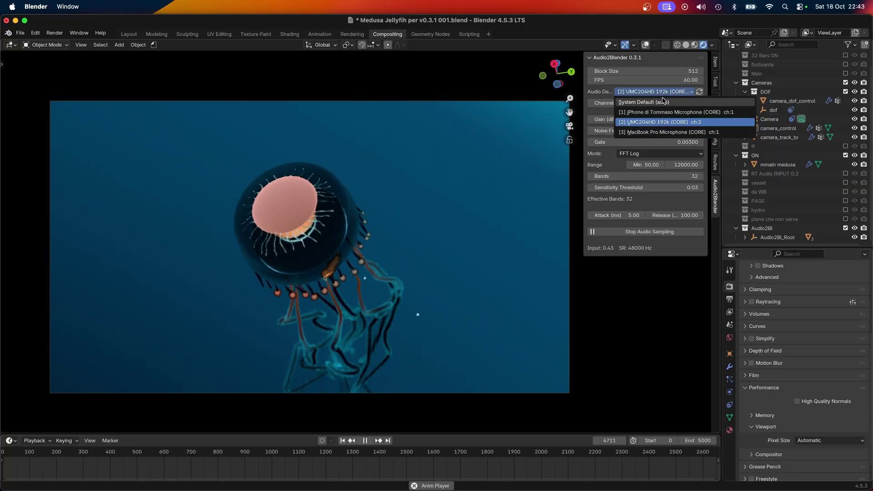
click(663, 94)
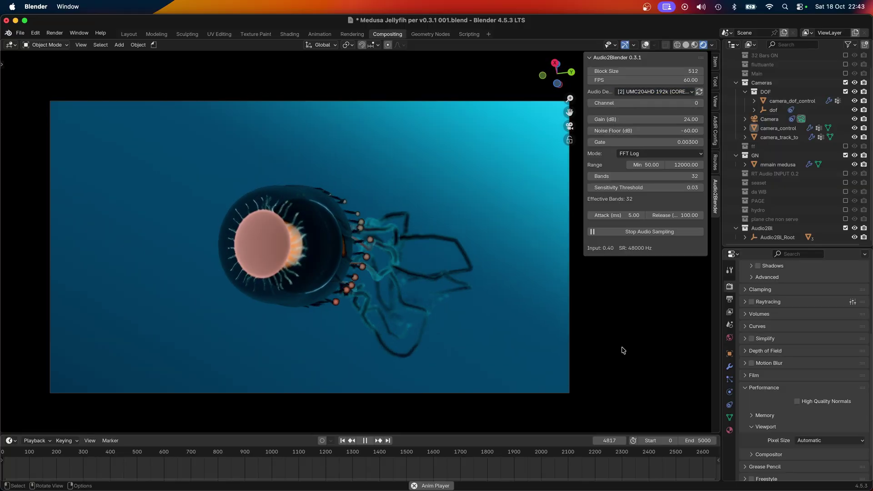